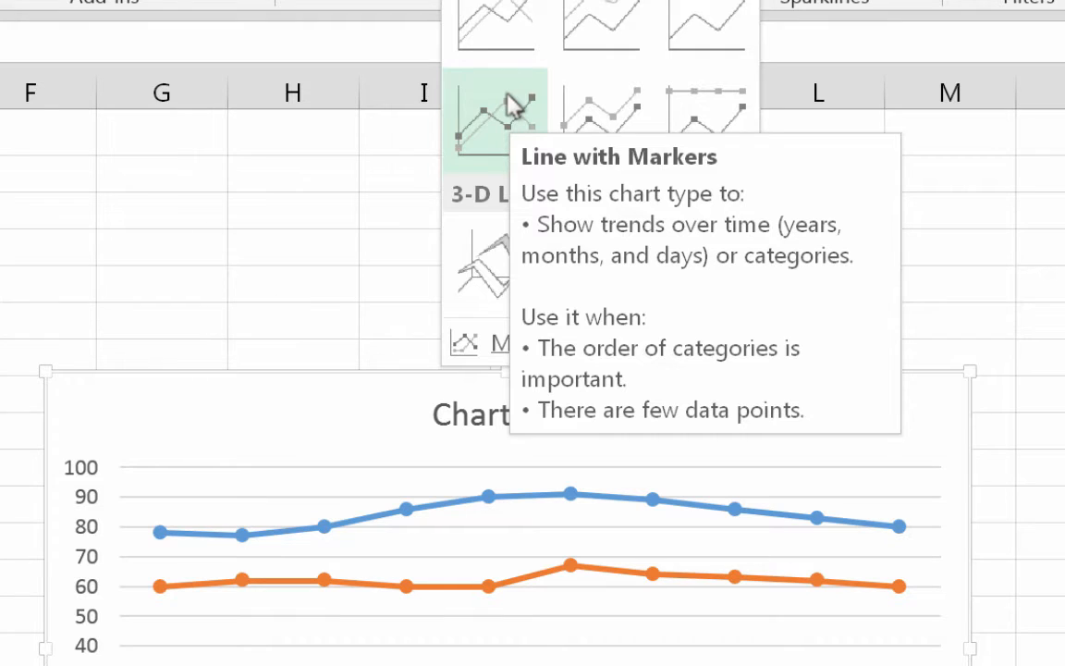
Insert a Line with Markers chart from the temperature data and set its title to "Temp (F)".
click(514, 106)
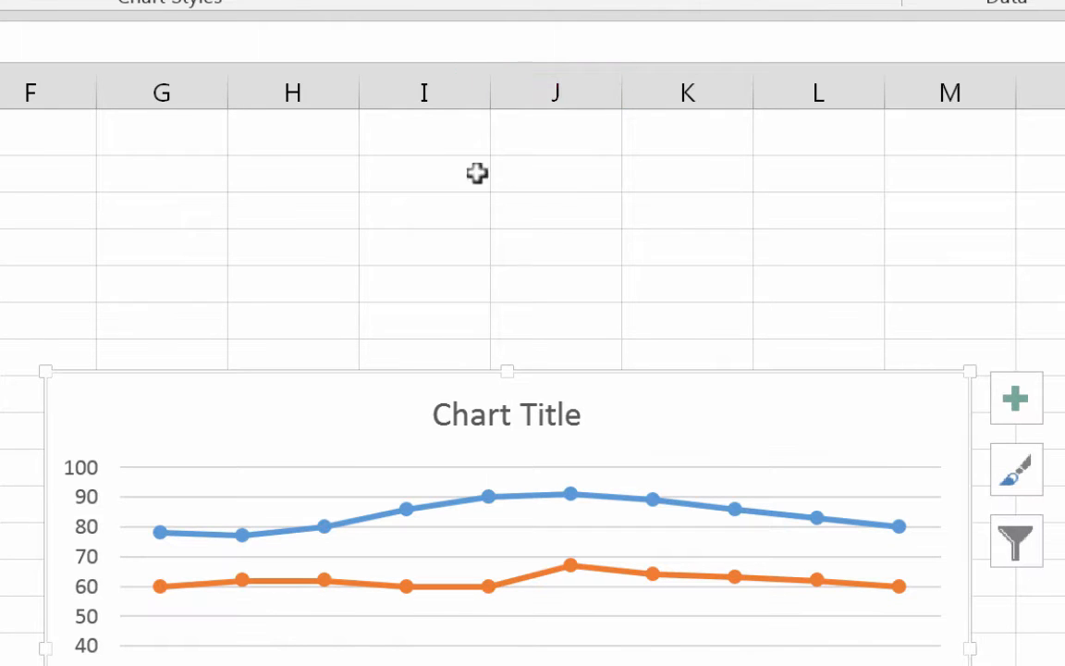
click(518, 407)
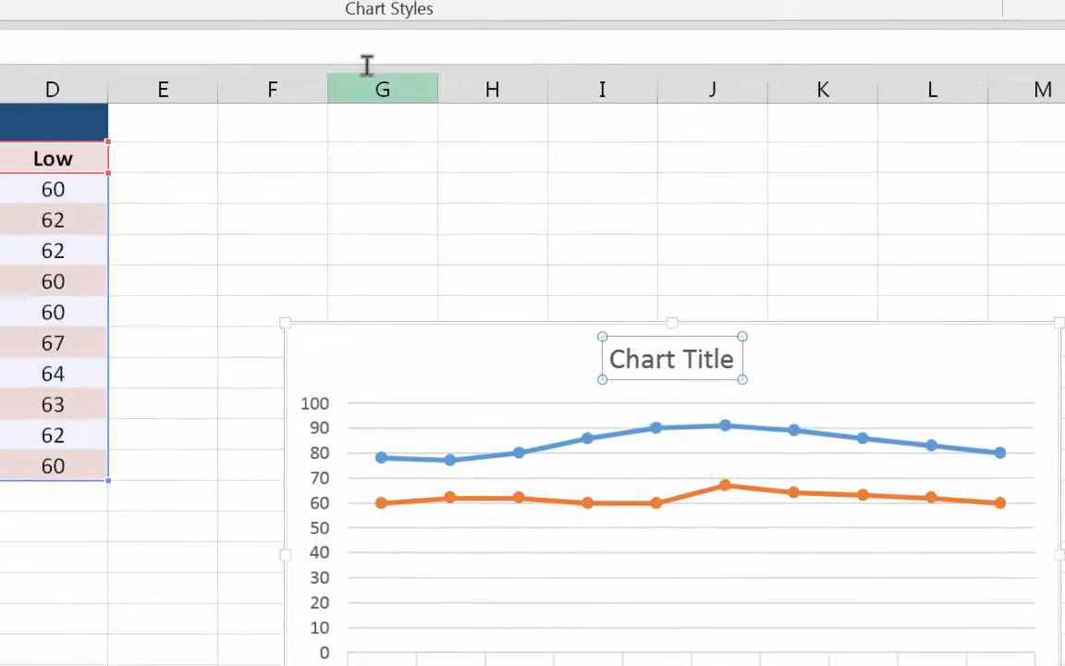
click(303, 42)
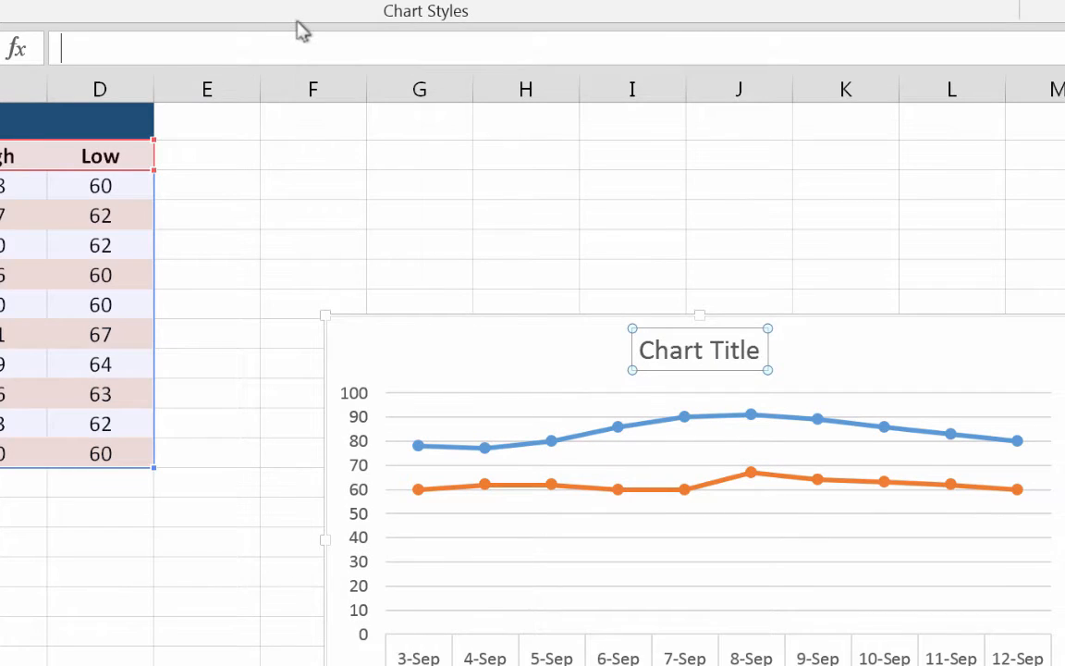
text(Temp (F))
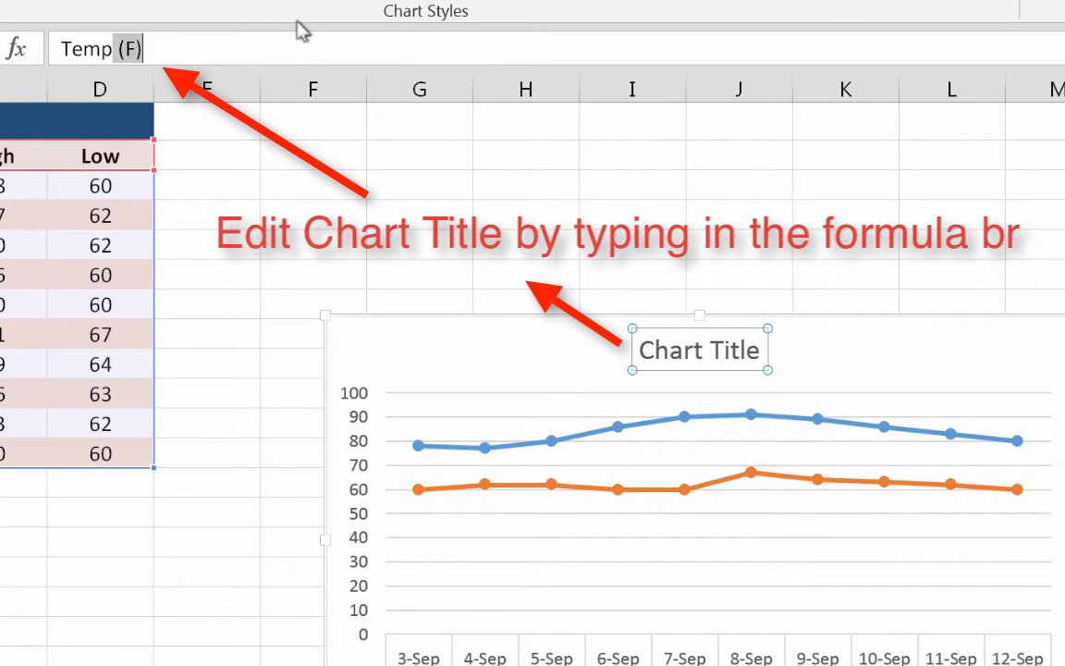
text(()
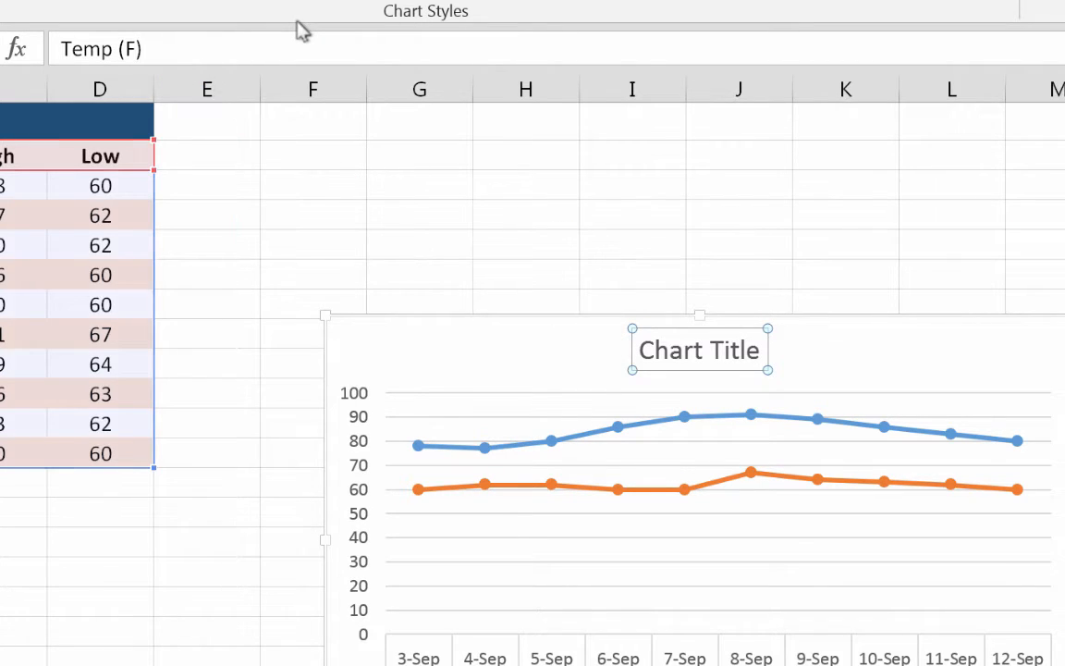
key(Return)
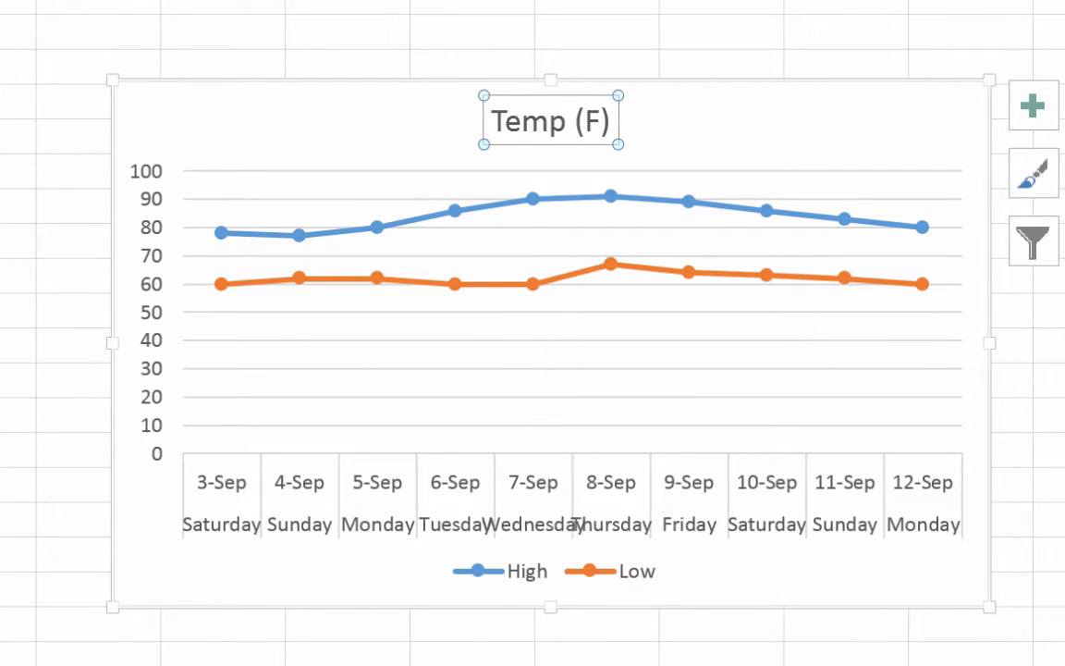
Shorten the day names in cells A3 and A4 to Sat and Sun.
click(73, 202)
click(608, 71)
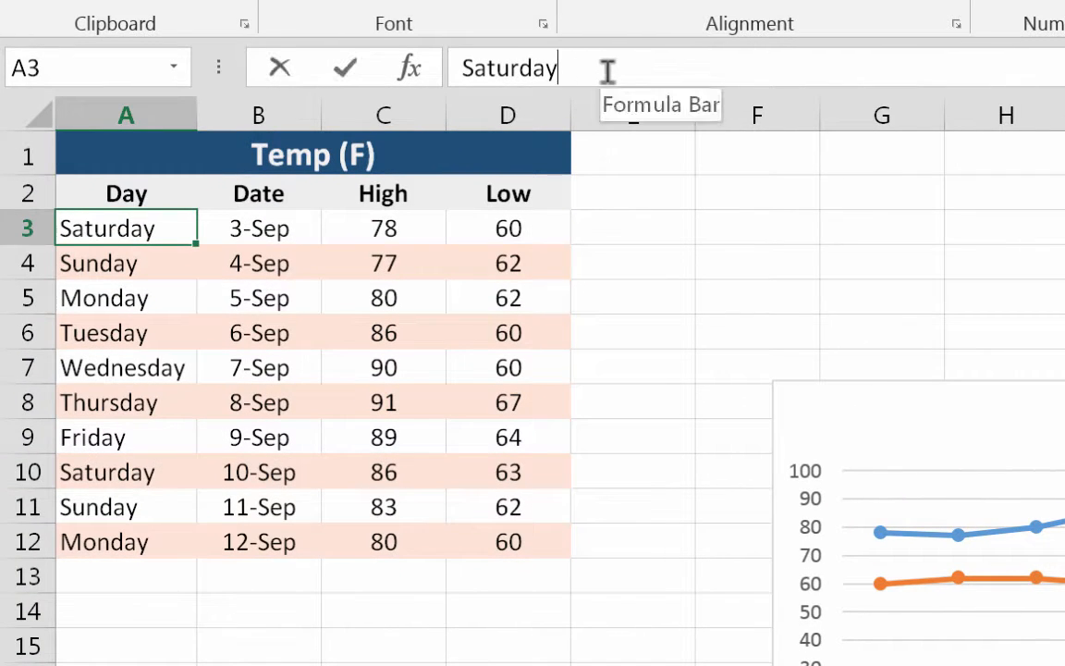
drag(608, 71, 497, 69)
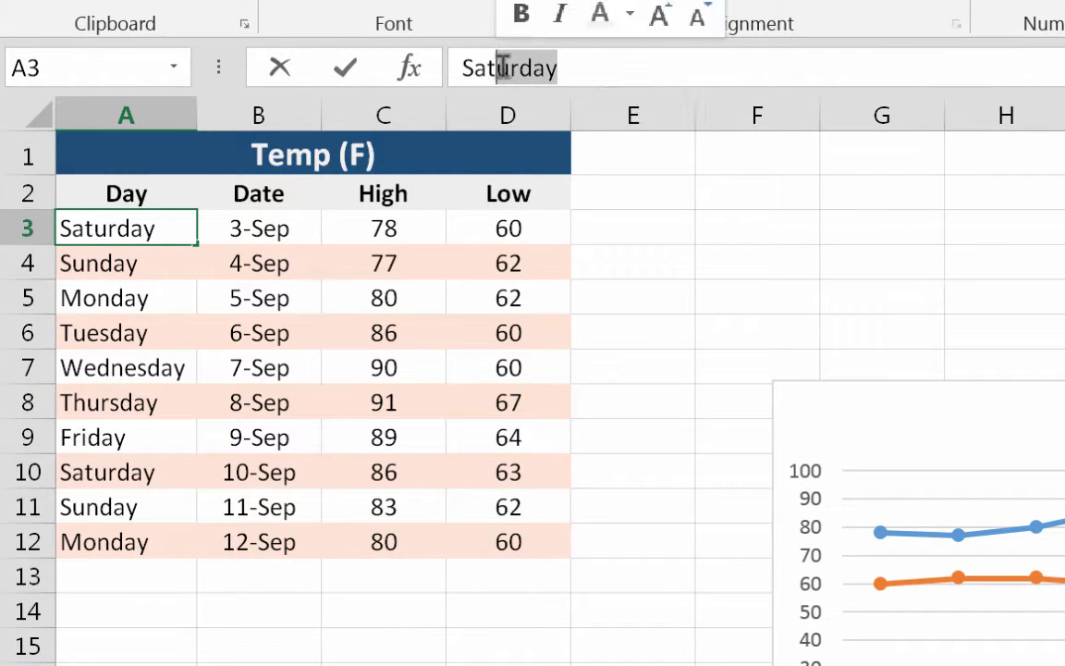
key(BackSpace)
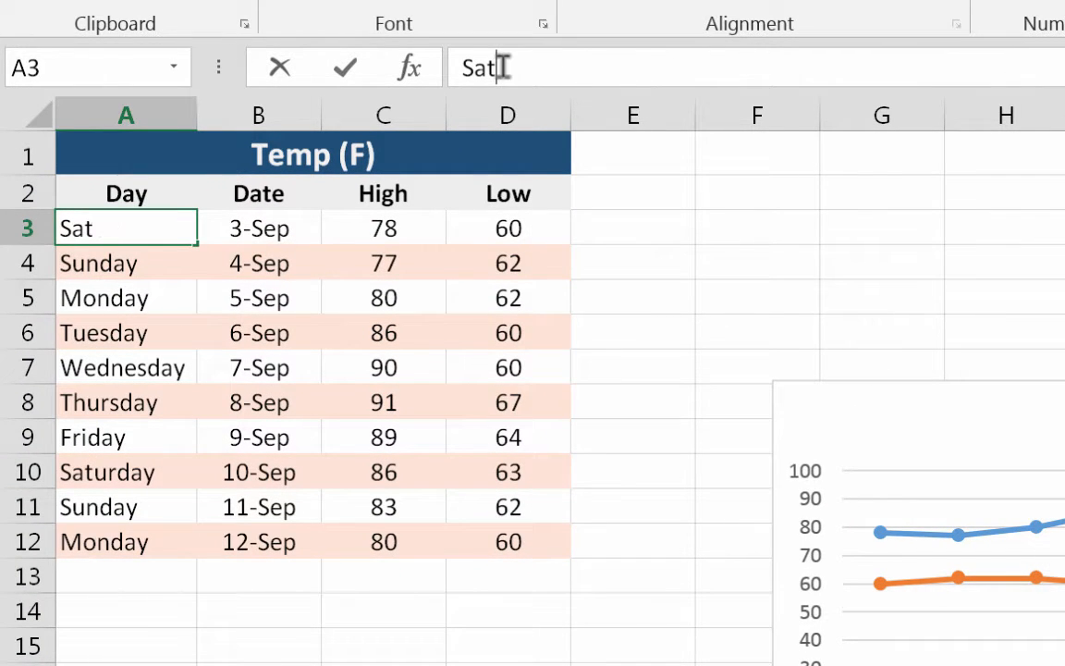
click(83, 267)
drag(545, 68, 505, 65)
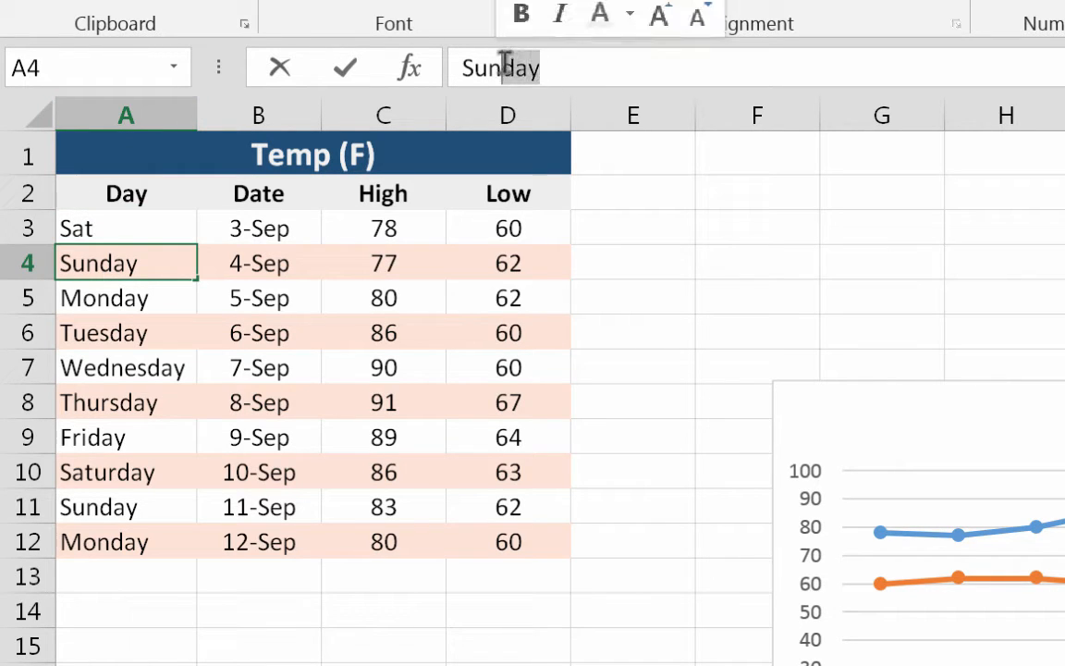
key(BackSpace)
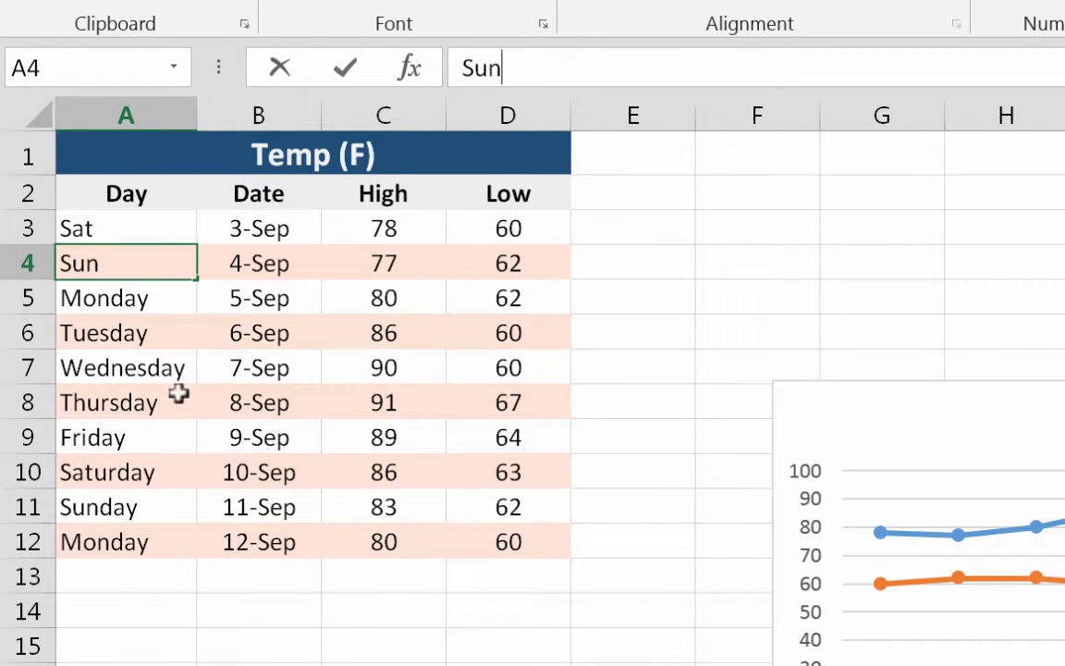
key(Return)
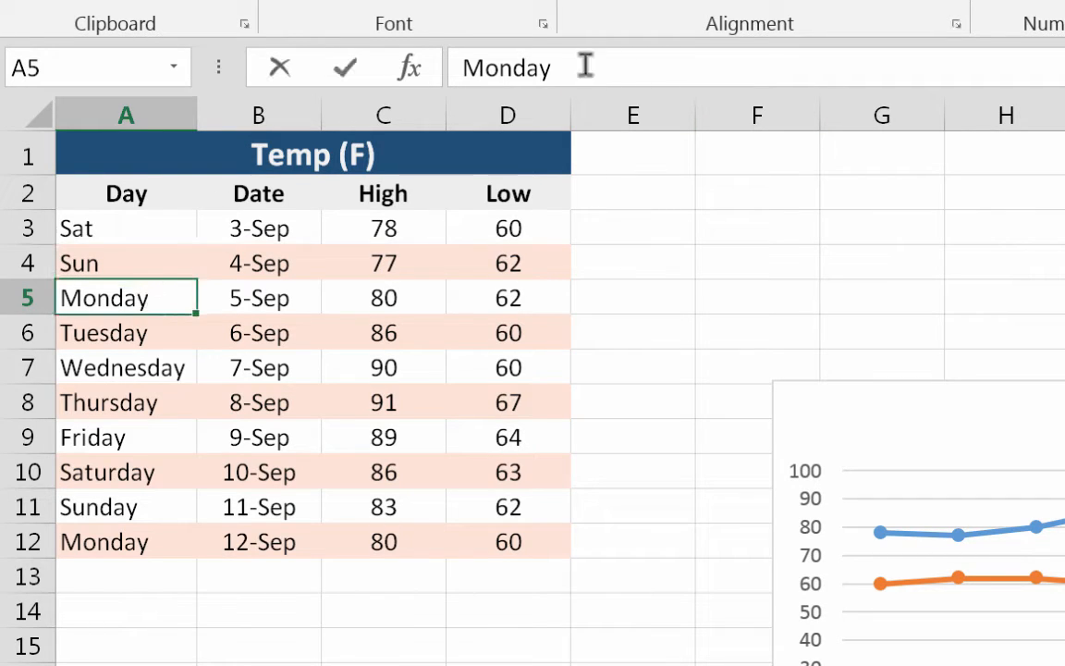
Abbreviate the day names in cells A5 through A9 to Mon, Tues, Wed, Thurs and Fri.
drag(552, 68, 490, 68)
key(BackSpace)
key(Return)
key(BackSpace)
key(Return)
key(BackSpace)
key(Return)
key(BackSpace)
key(Return)
key(BackSpace)
key(Return)
Abbreviate the day names in cells A10 through A12 to Sat, Sun and Mon.
drag(566, 68, 511, 68)
key(BackSpace)
key(Return)
key(BackSpace)
key(Return)
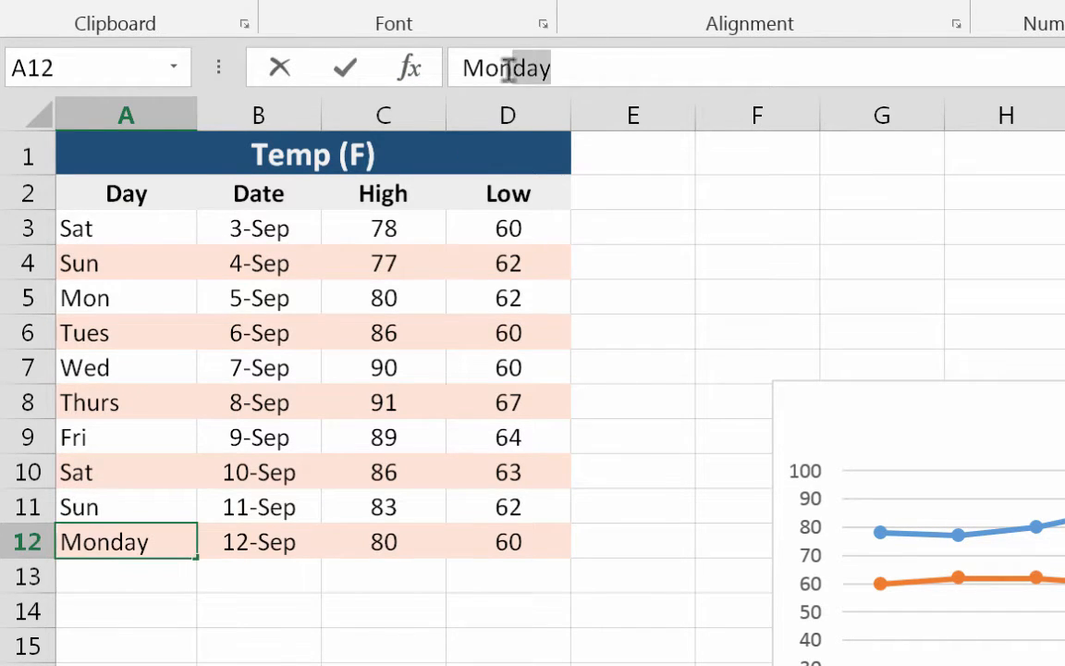
key(BackSpace)
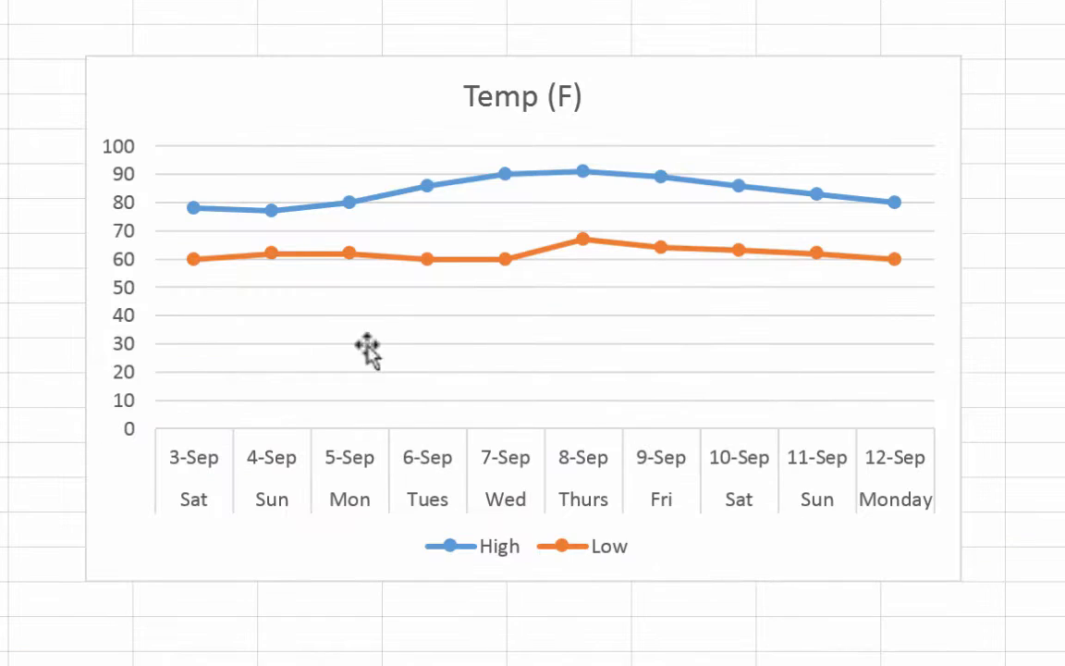
key(Return)
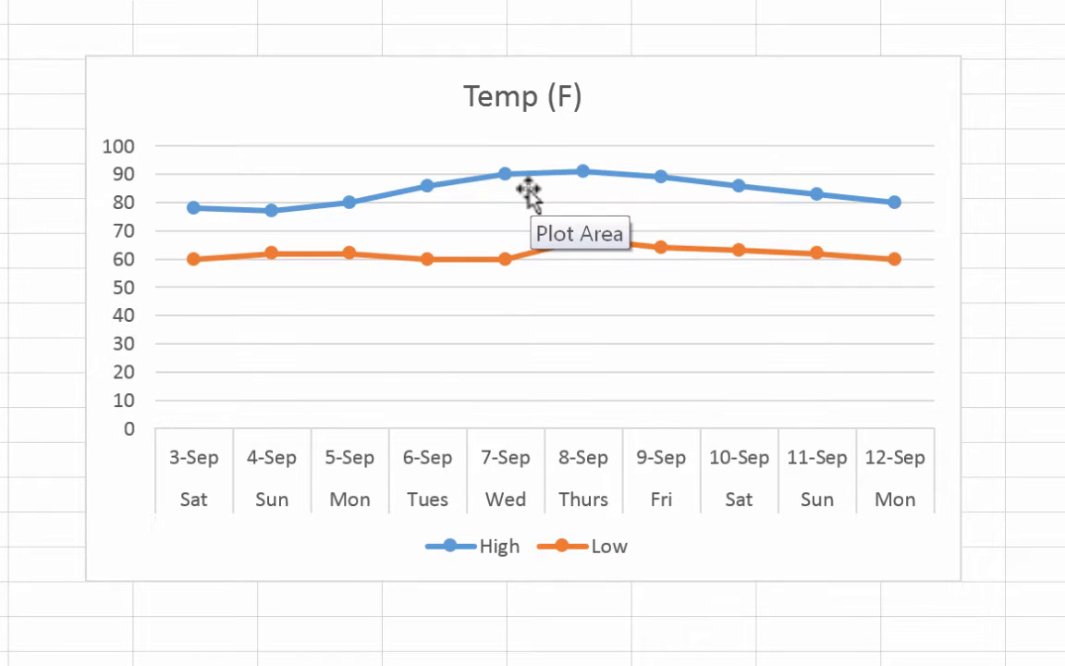
Add data labels to the temperature chart and place the Low series' labels below its line.
click(893, 58)
click(1008, 79)
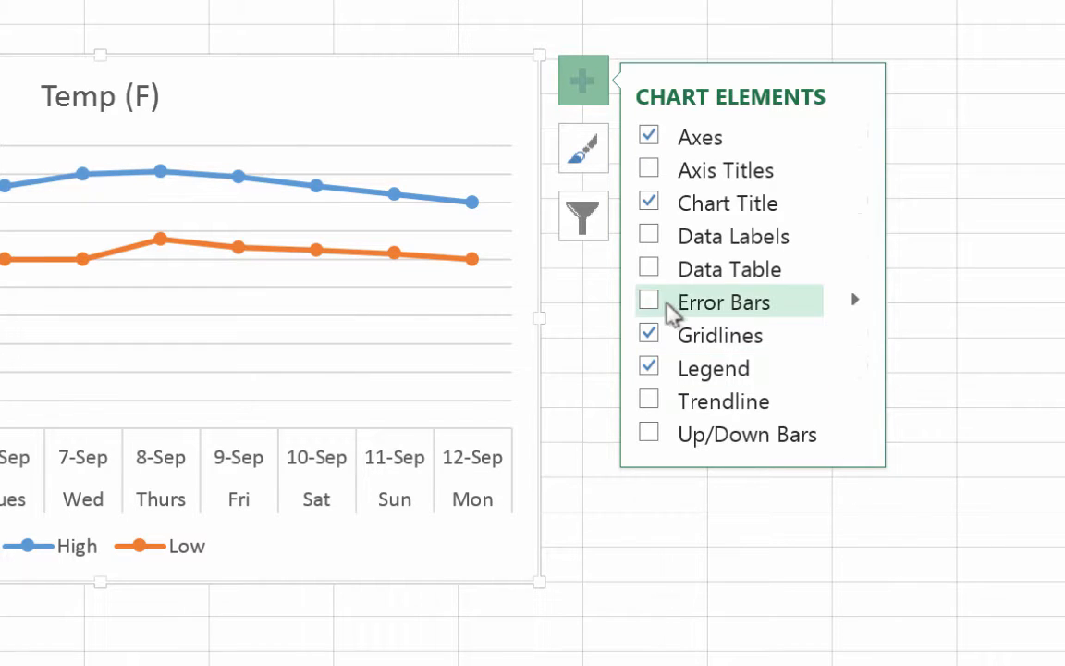
click(648, 240)
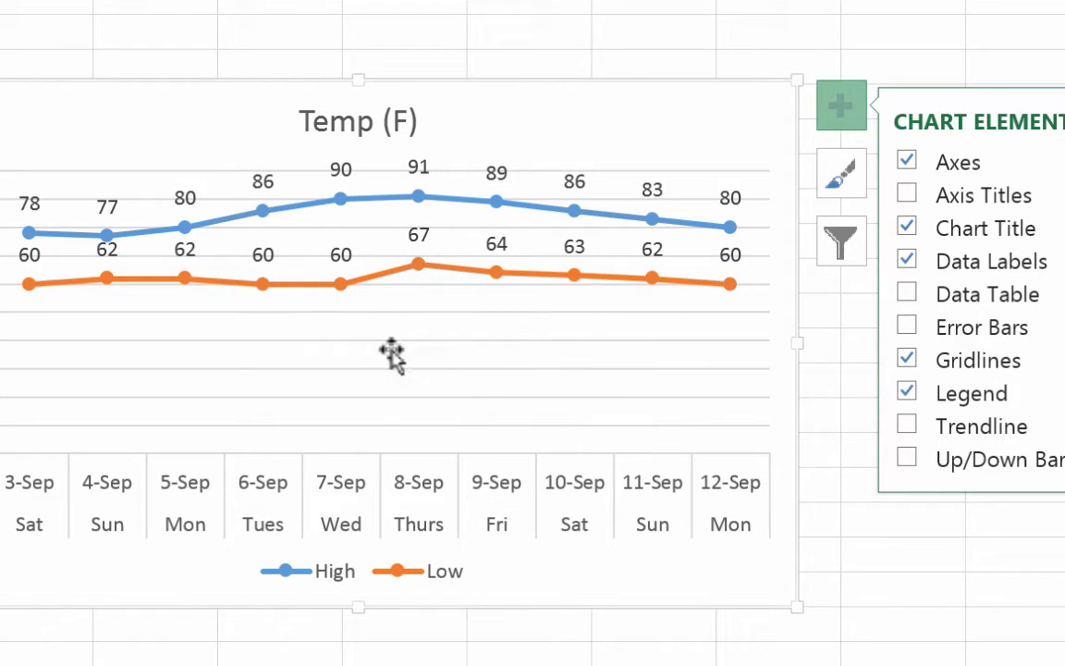
click(541, 275)
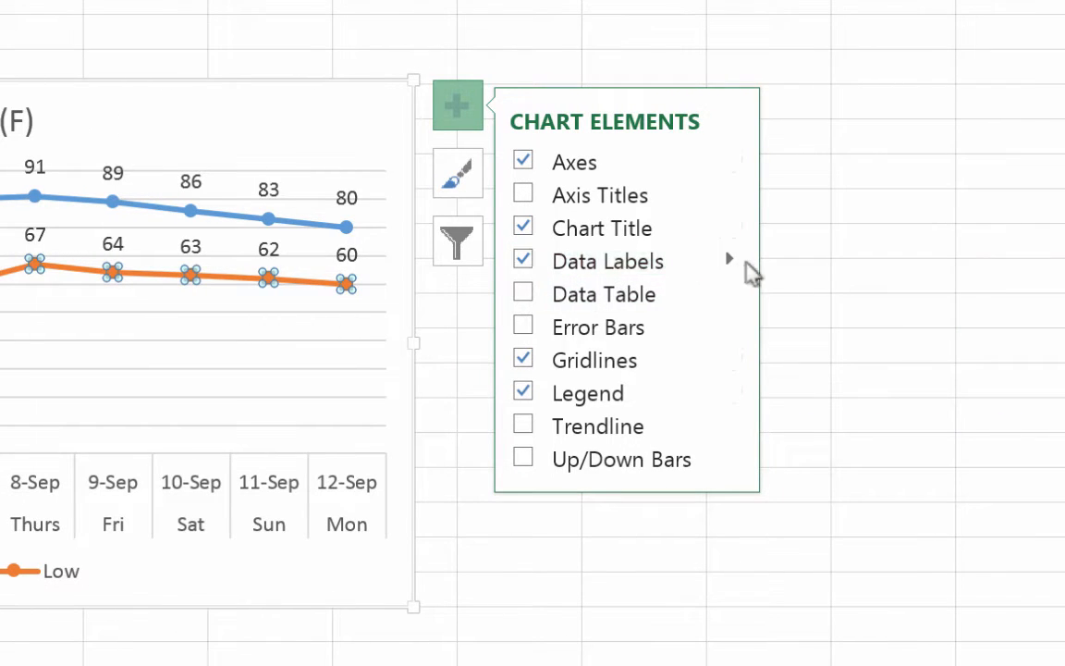
click(730, 264)
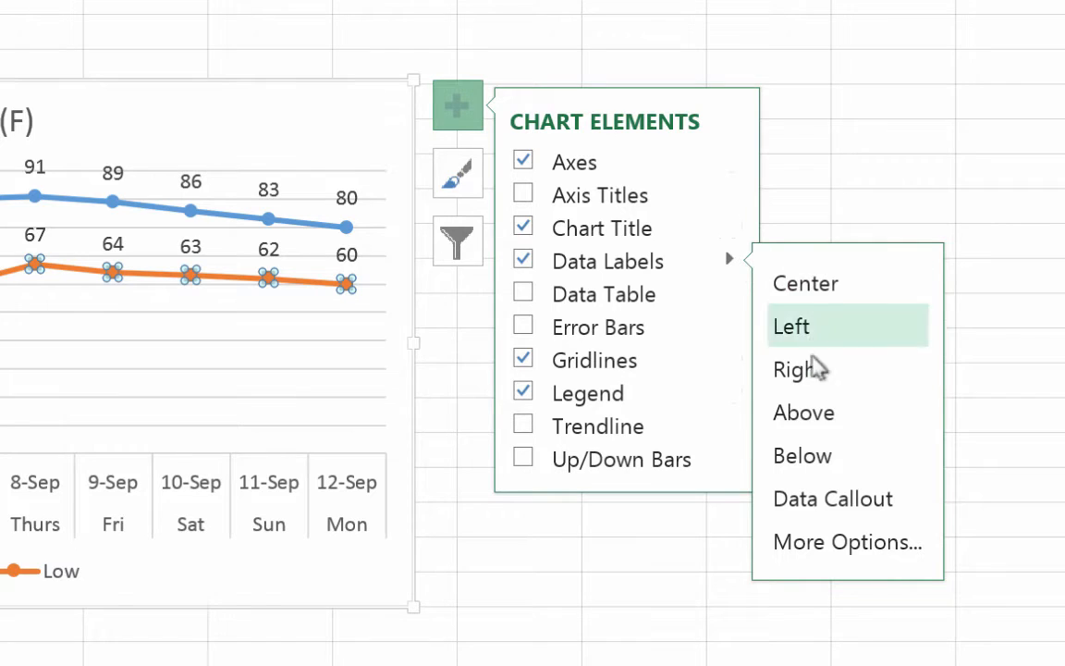
click(803, 452)
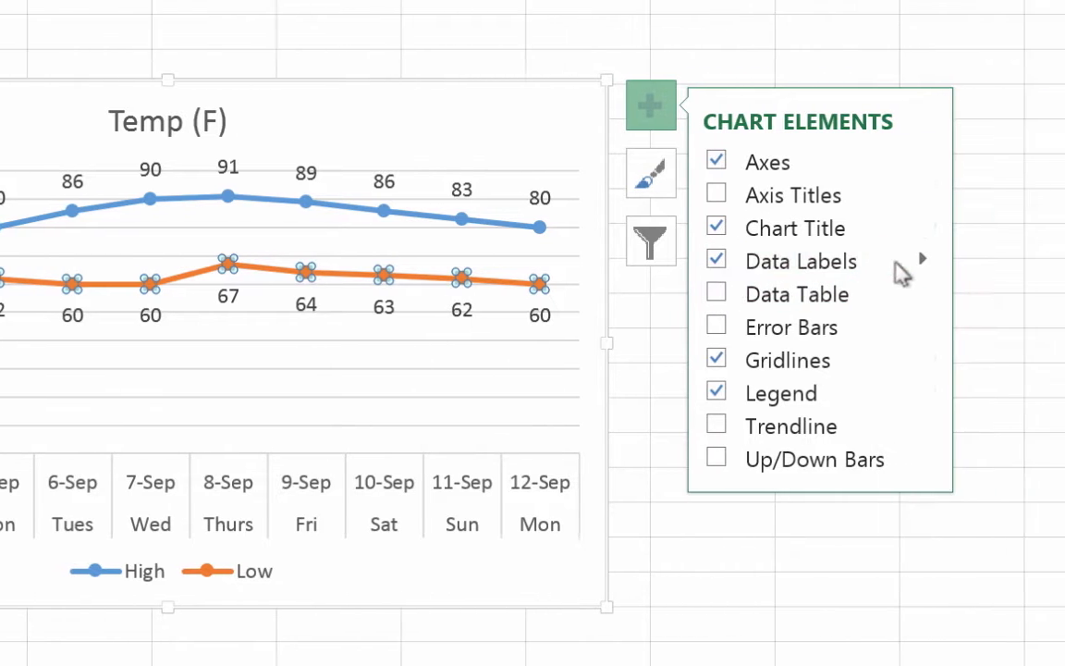
click(869, 259)
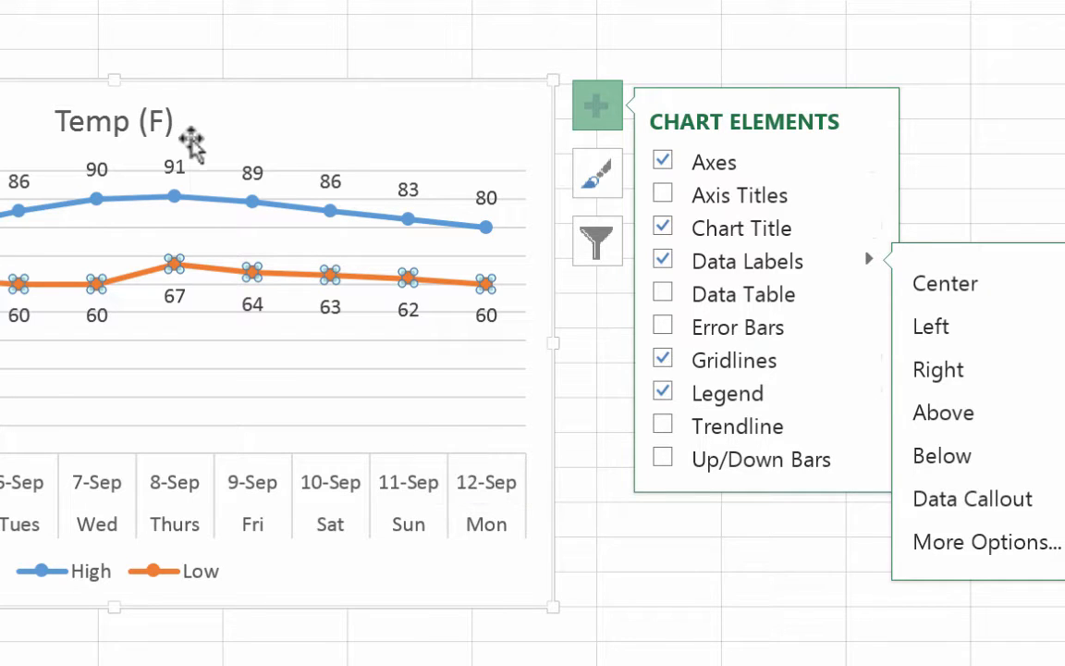
Recolor the whole Low series line with the second-darkest shade of the light blue theme color.
double_click(361, 277)
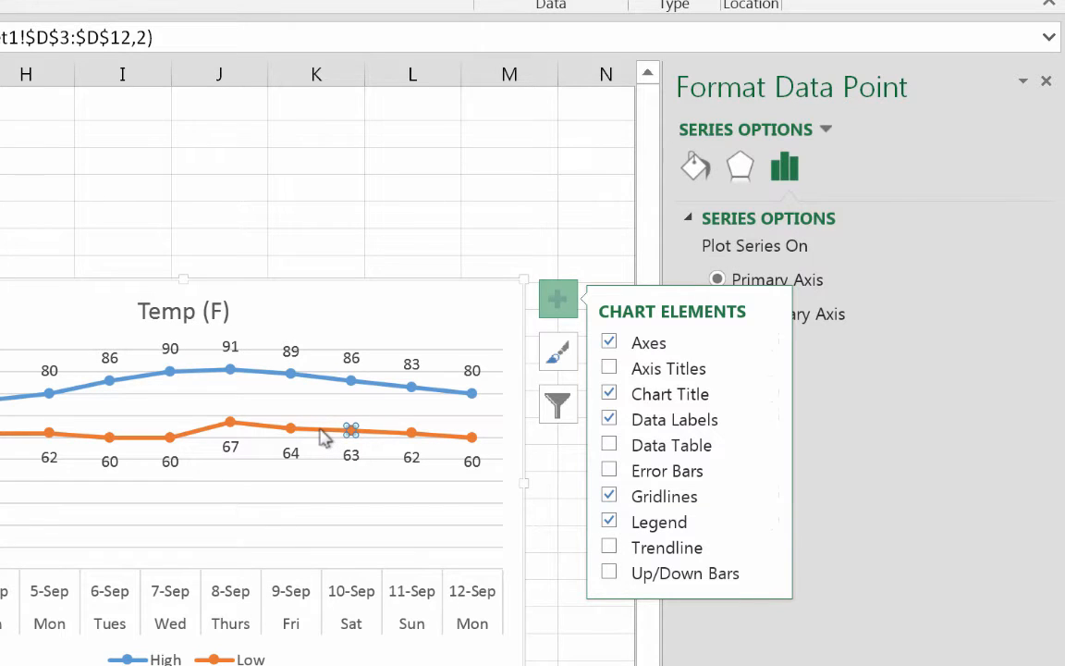
click(504, 451)
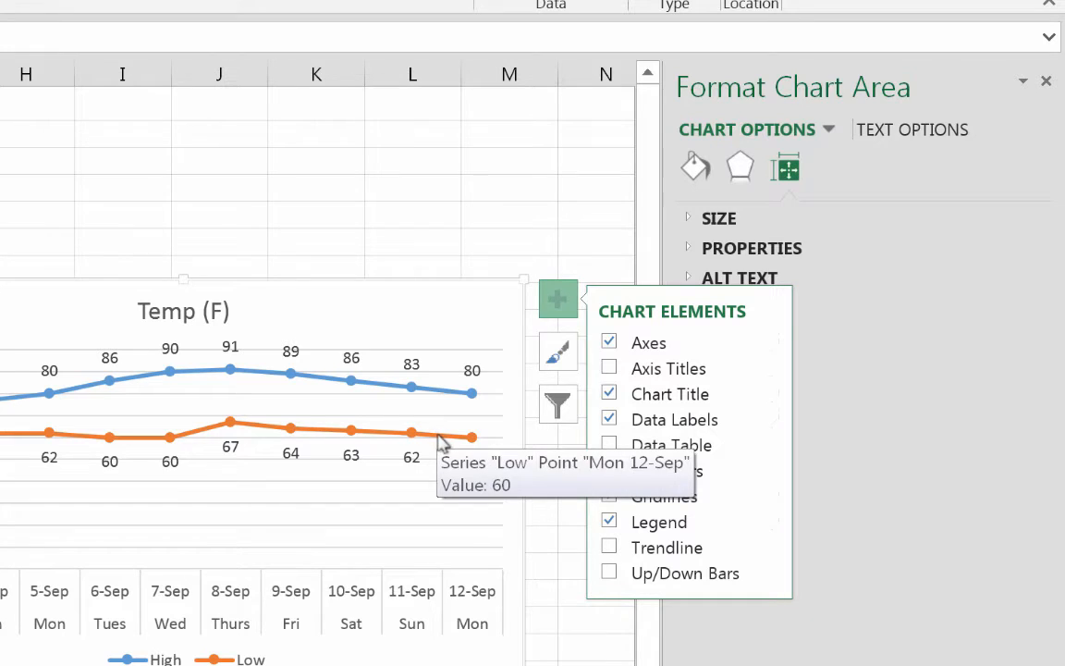
click(442, 442)
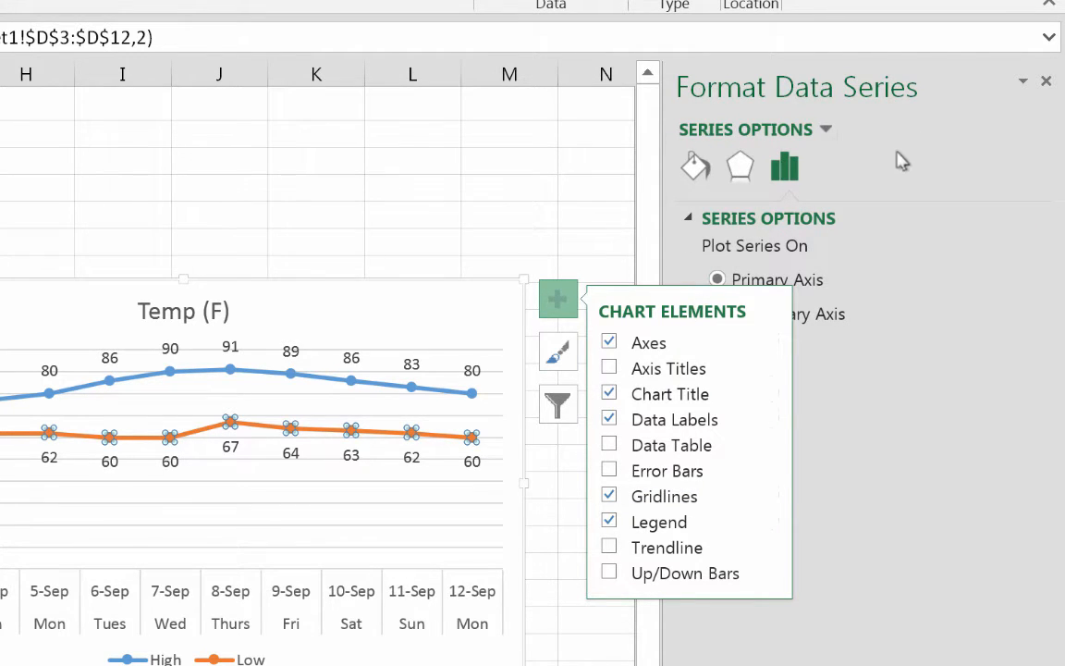
click(562, 301)
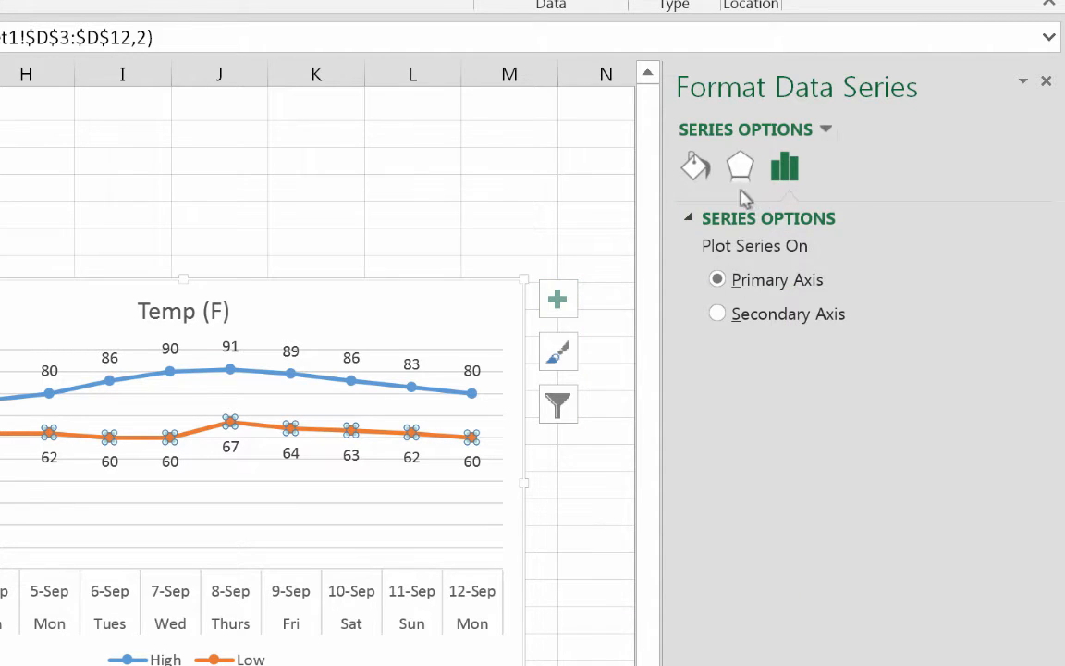
click(696, 167)
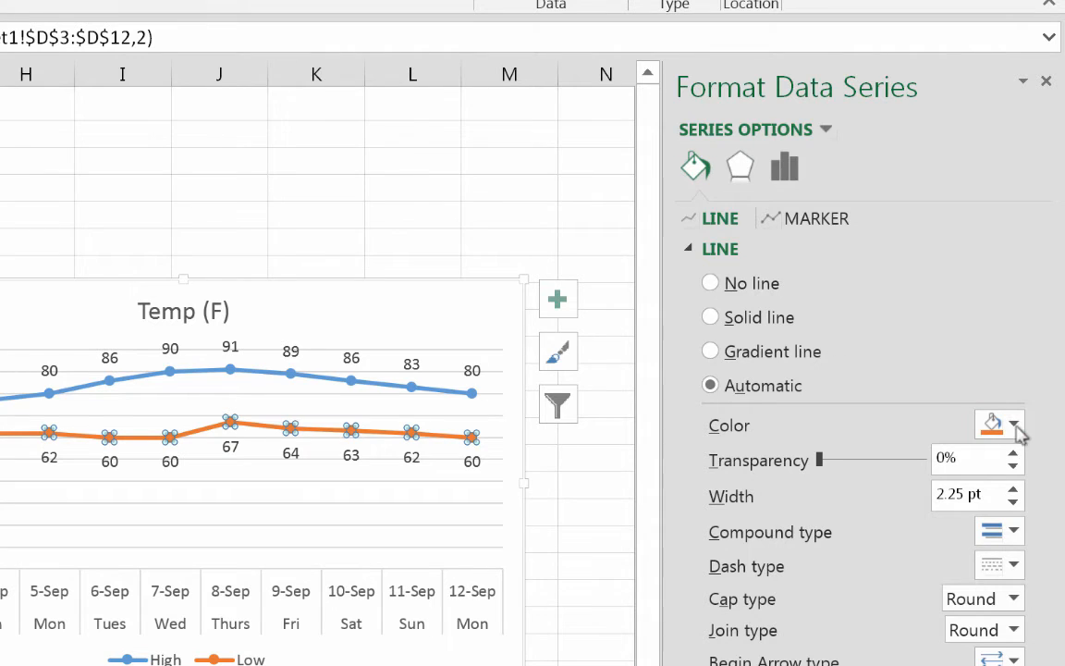
click(1014, 426)
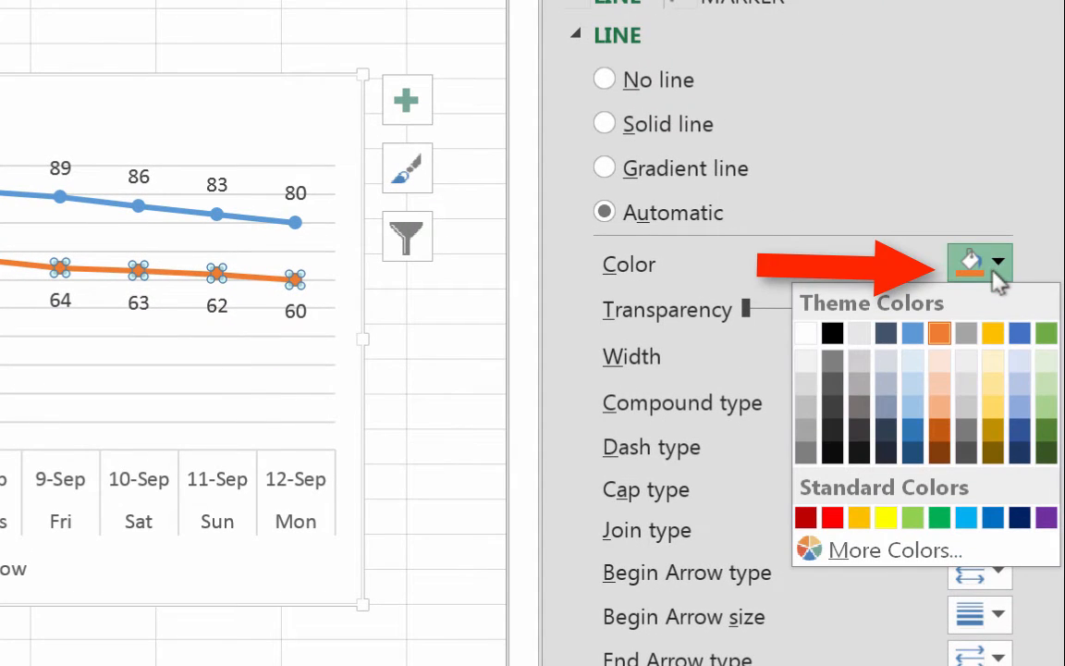
click(916, 435)
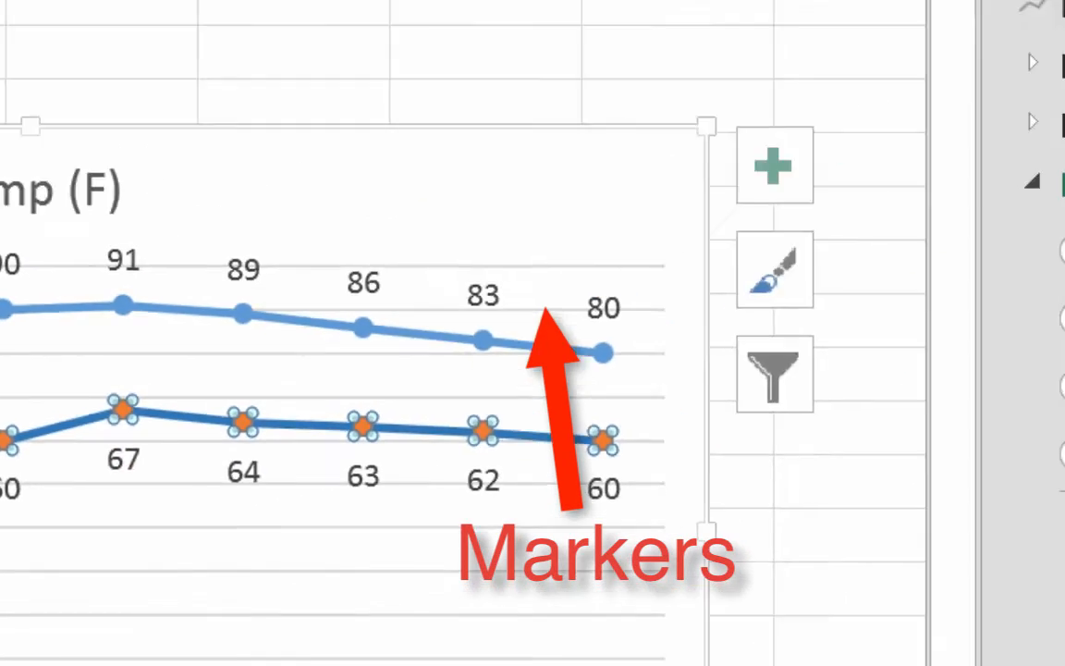
Fill the Low series' markers with the same darker blue theme color as its line.
click(692, 199)
click(590, 290)
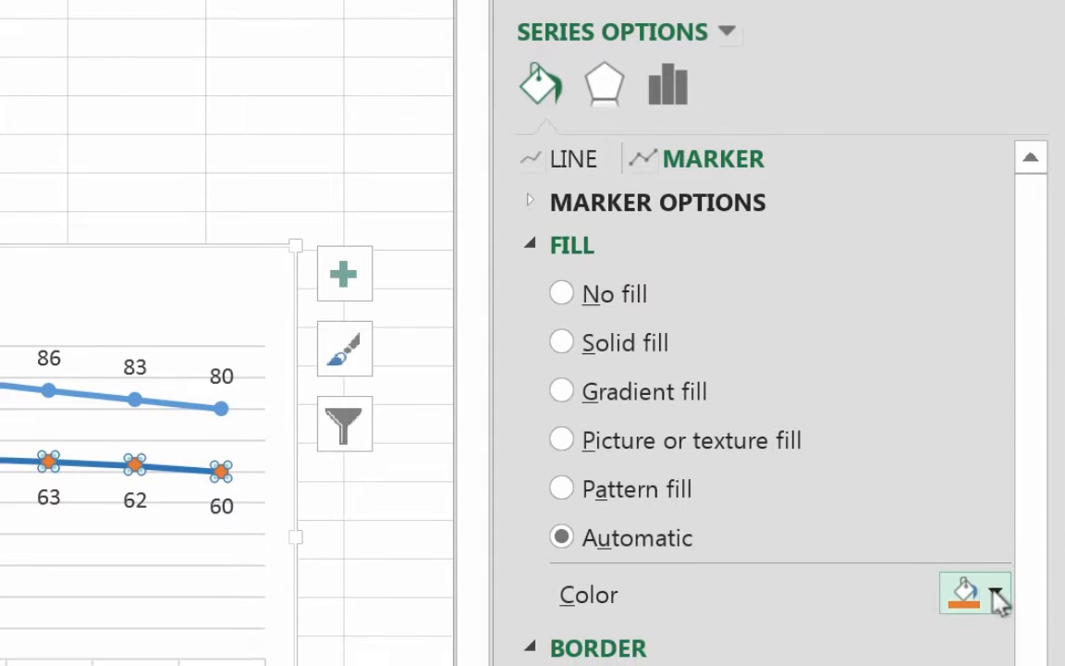
click(992, 633)
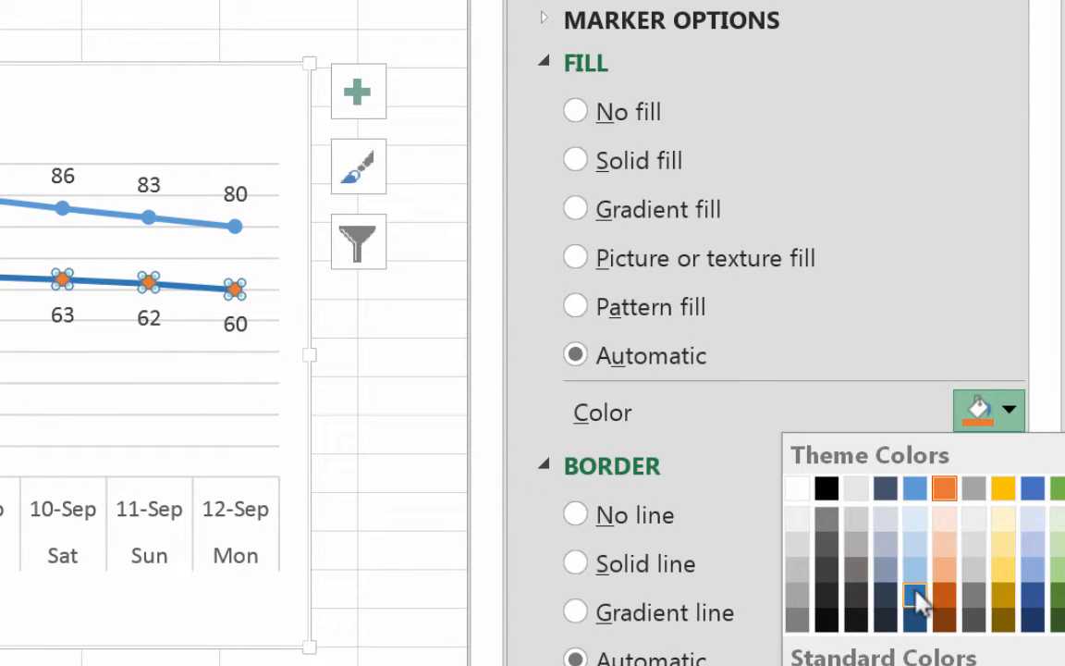
click(917, 598)
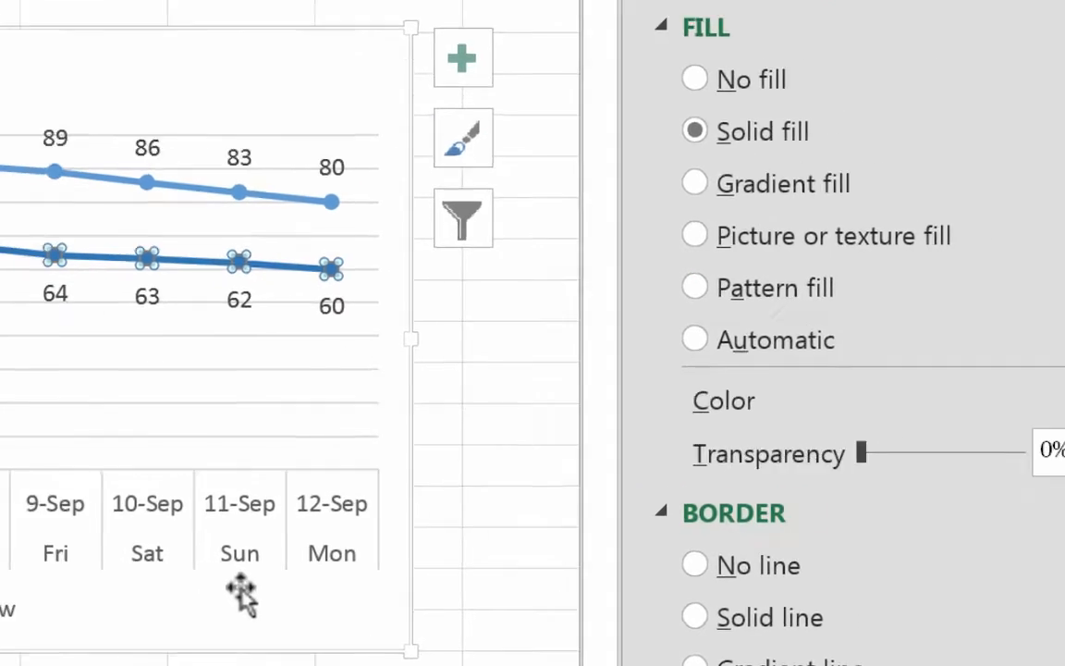
click(145, 600)
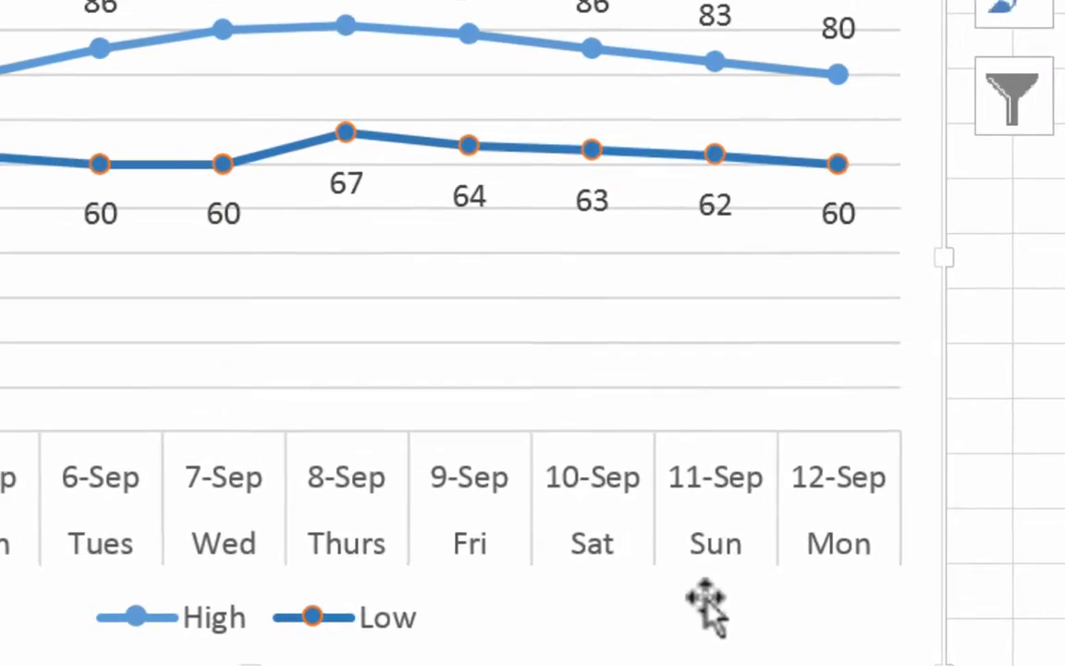
Set the border color of the Low series' markers to the same darker blue as their fill.
click(652, 125)
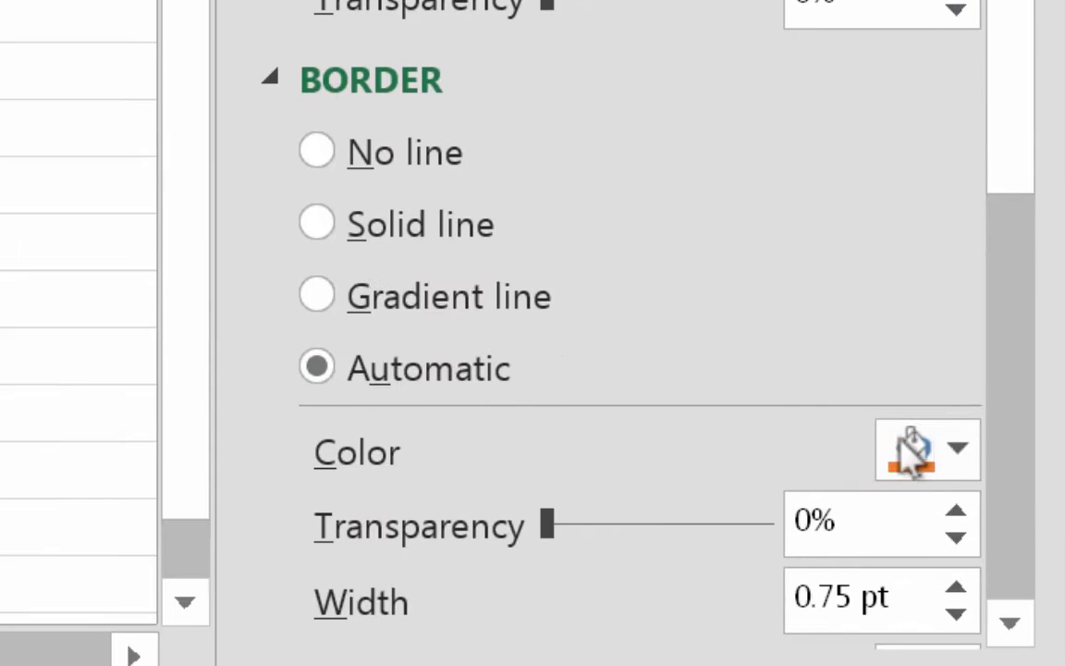
click(957, 449)
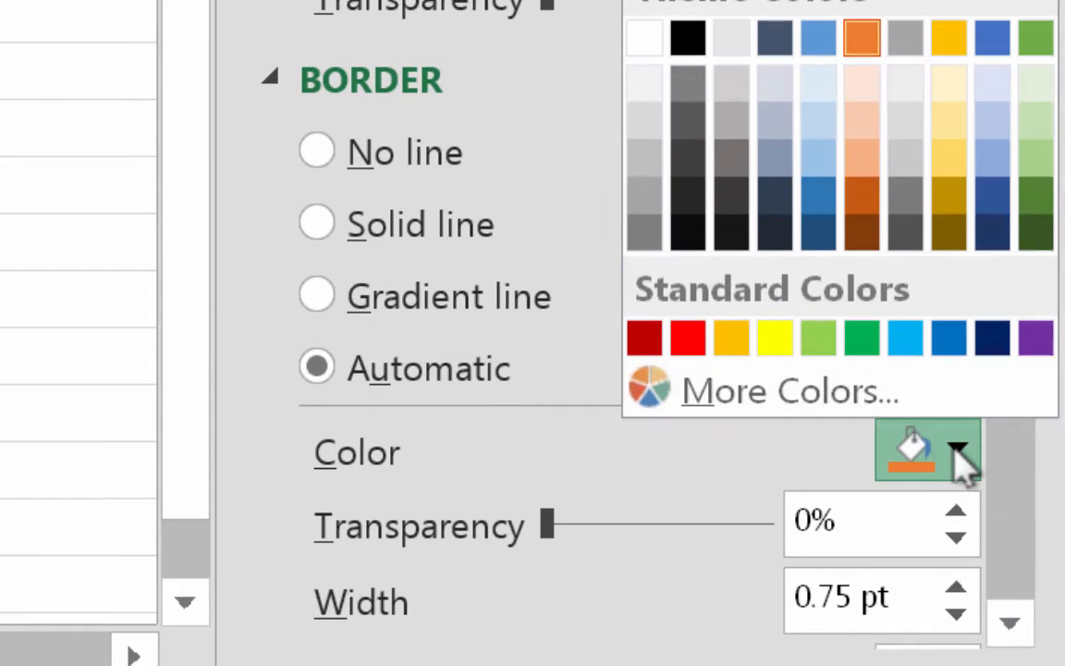
click(825, 201)
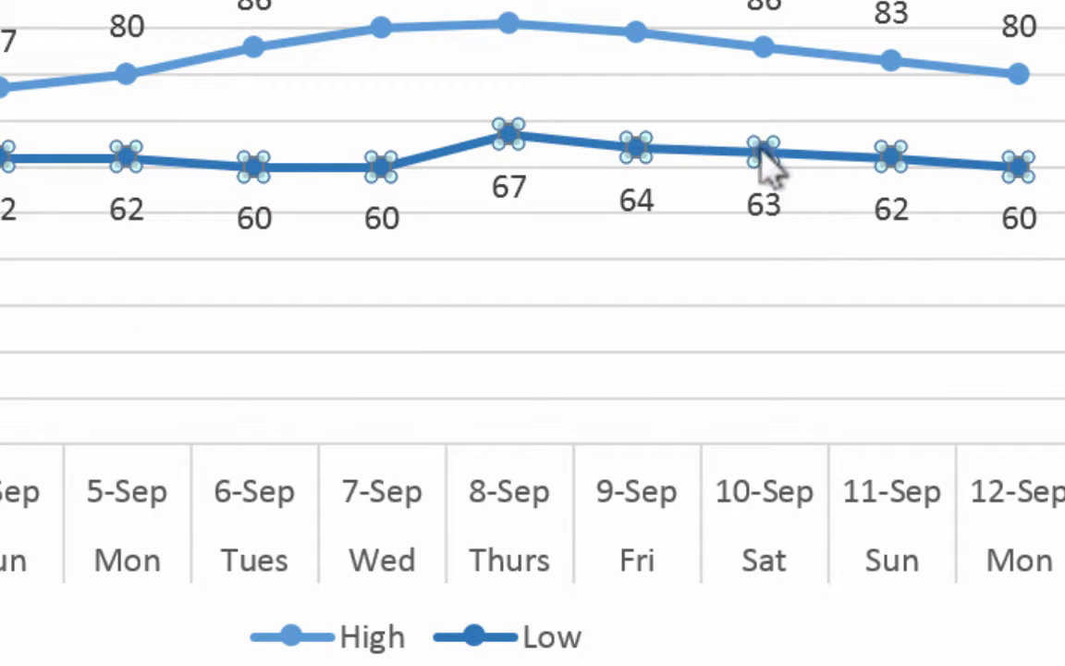
Recolor the whole High series line with the standard red.
mouse_move(763, 147)
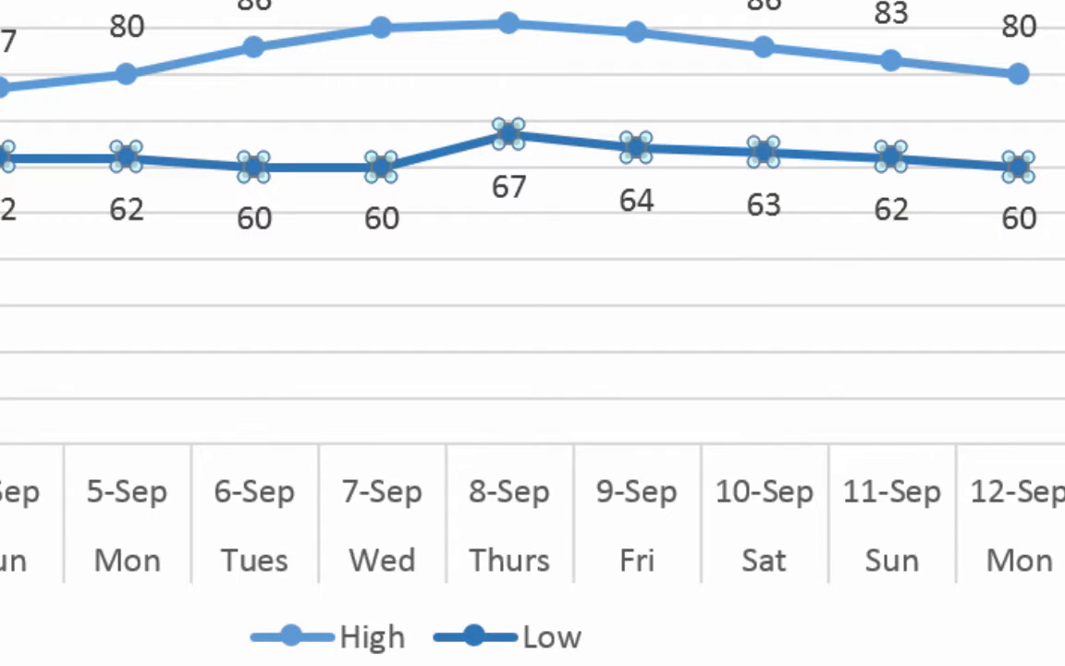
click(833, 58)
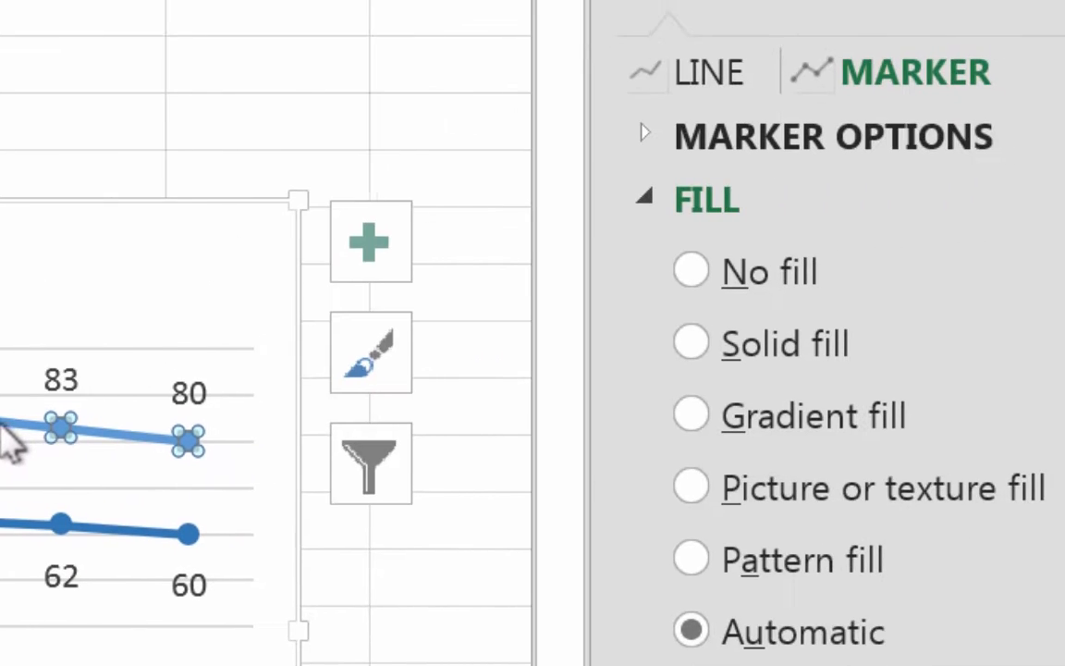
click(707, 74)
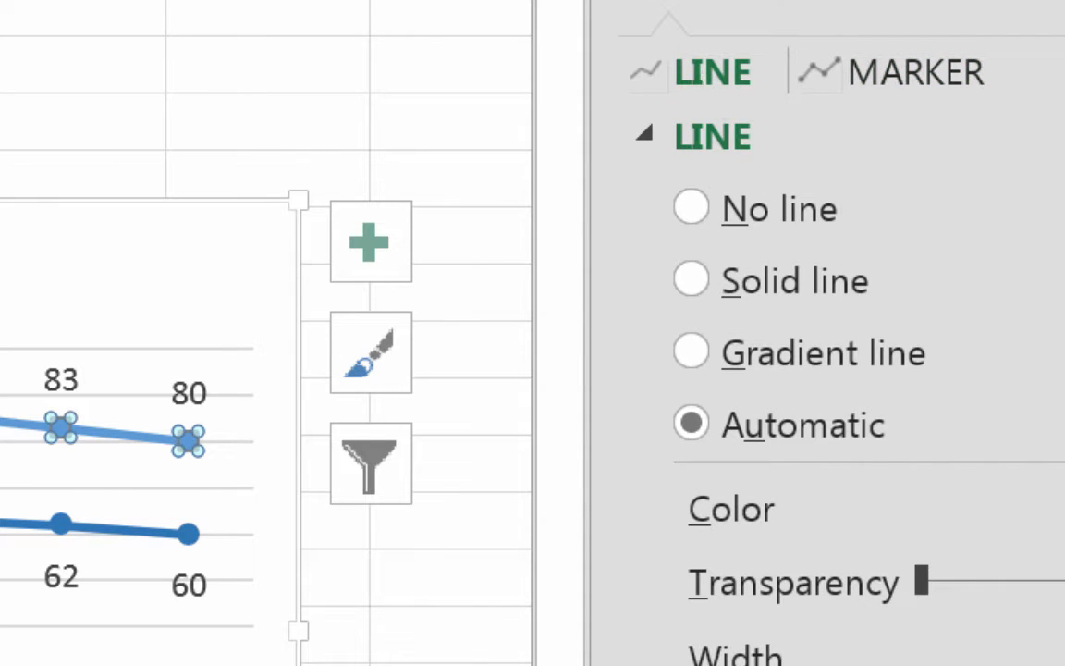
click(827, 224)
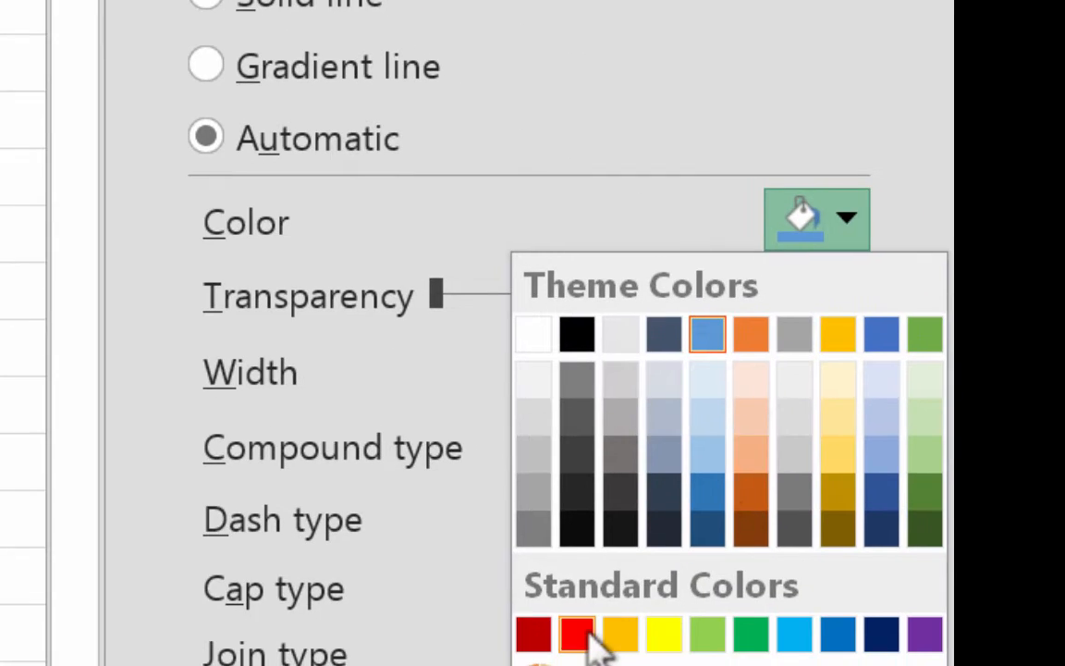
click(578, 636)
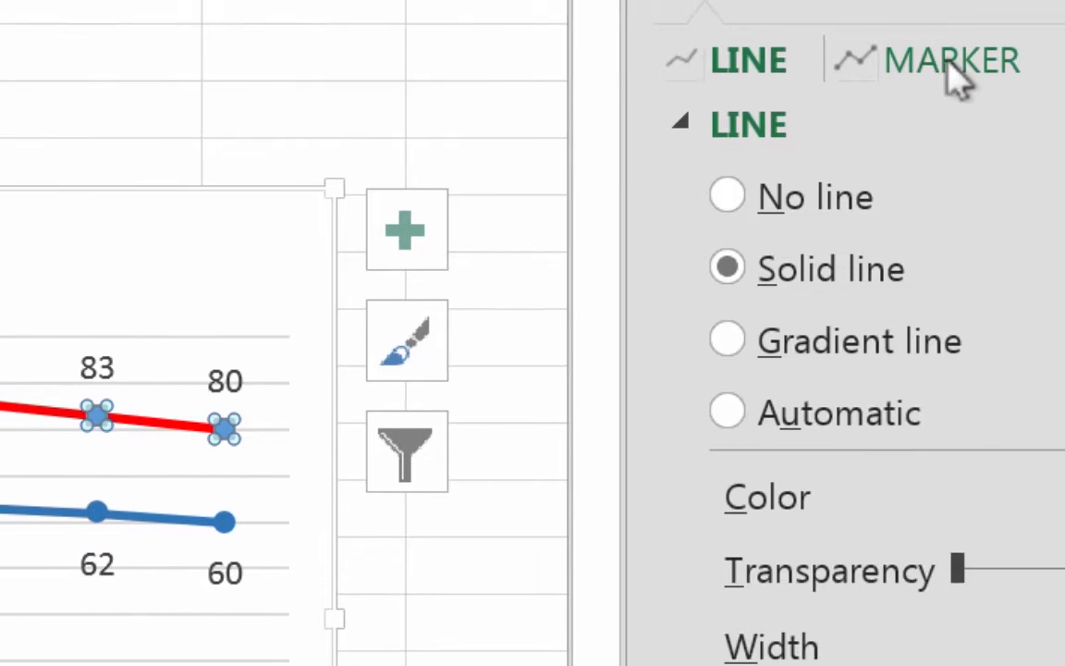
Set both the fill and the border of the High series' markers to standard red.
click(948, 67)
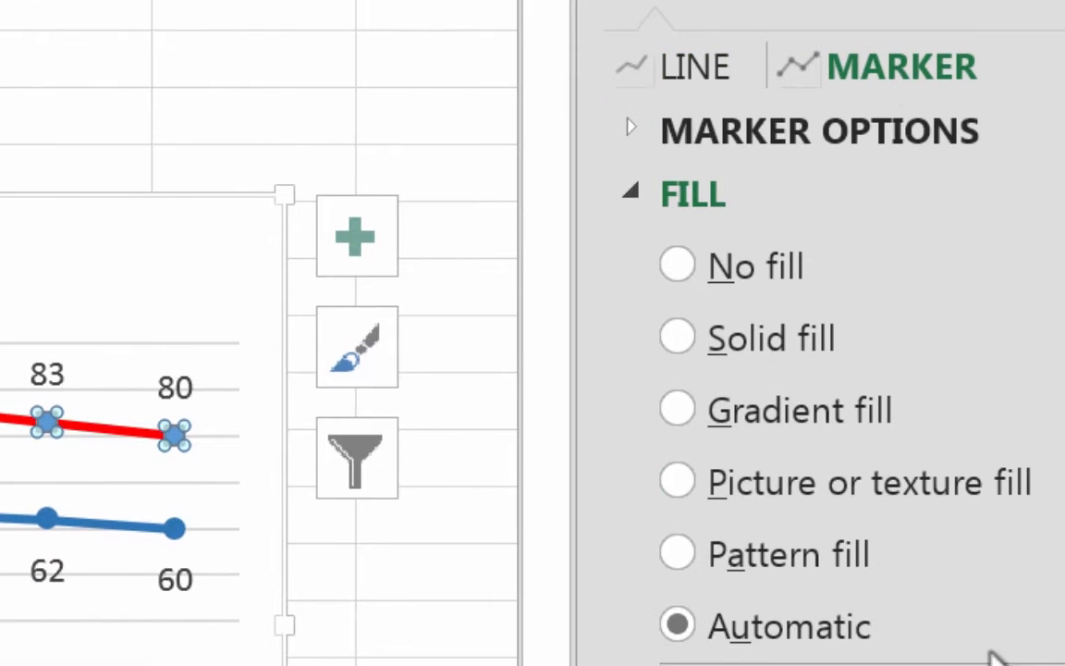
click(911, 183)
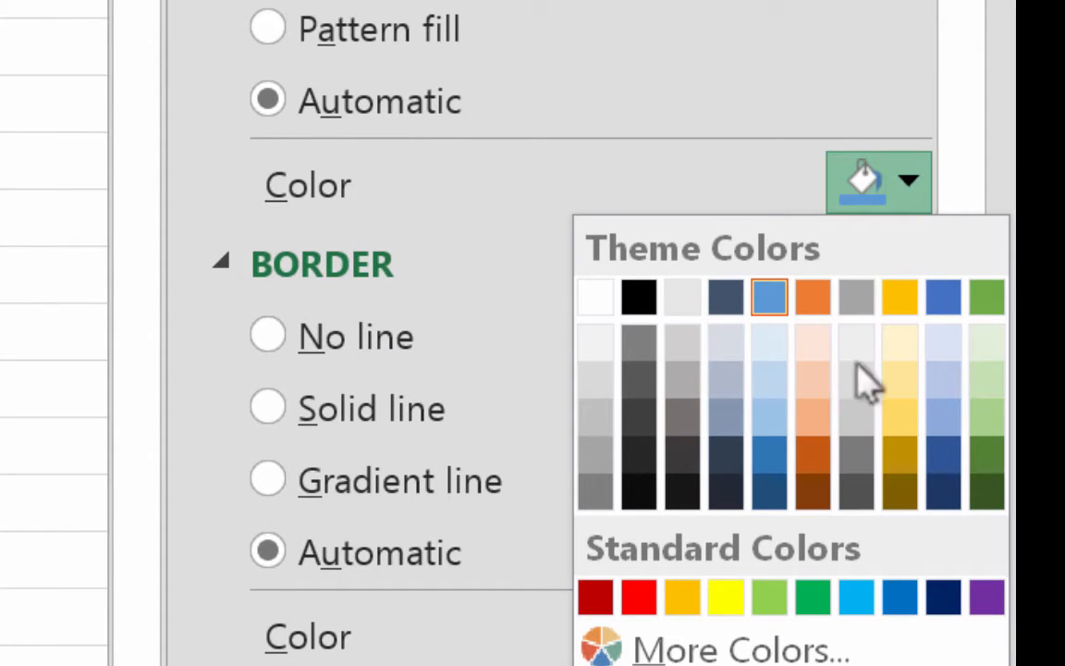
click(635, 593)
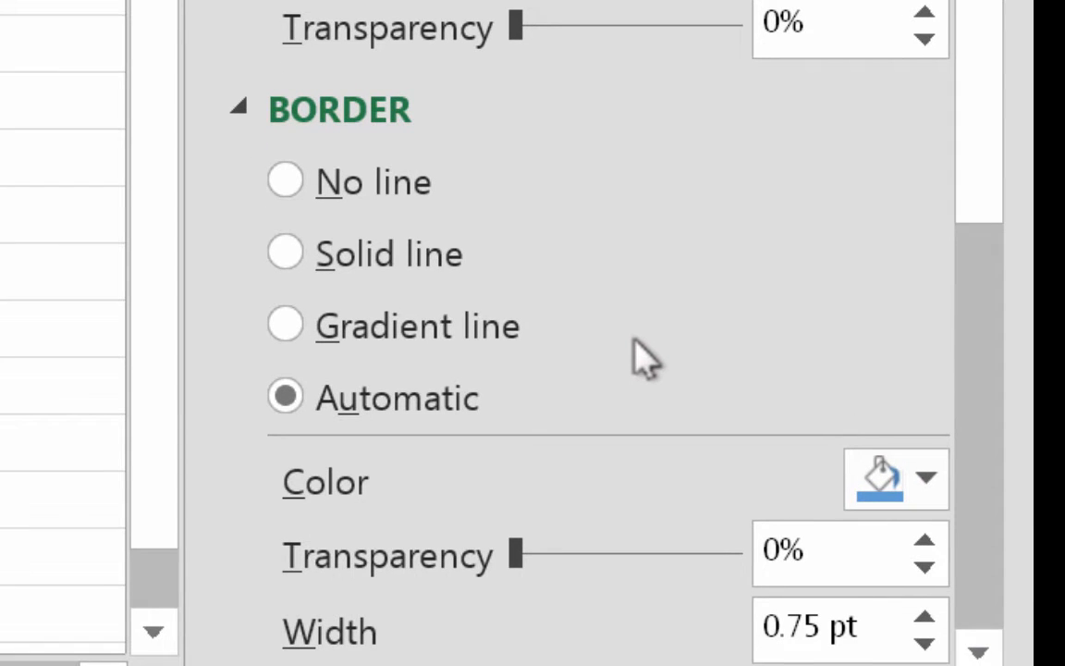
scroll(644, 358, down, 1)
click(915, 407)
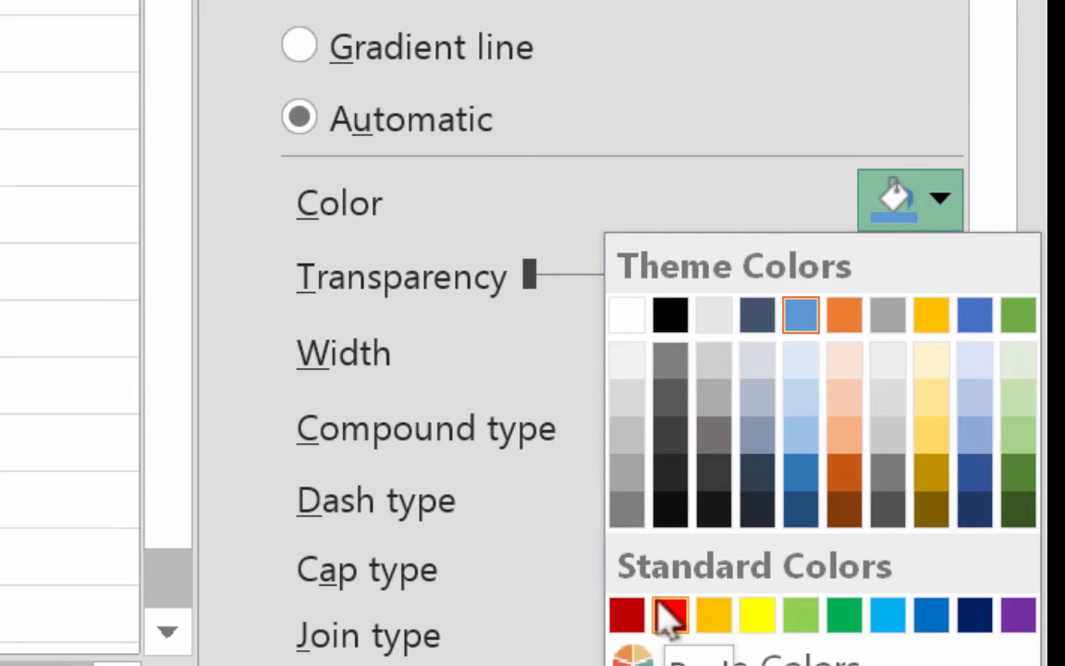
click(669, 614)
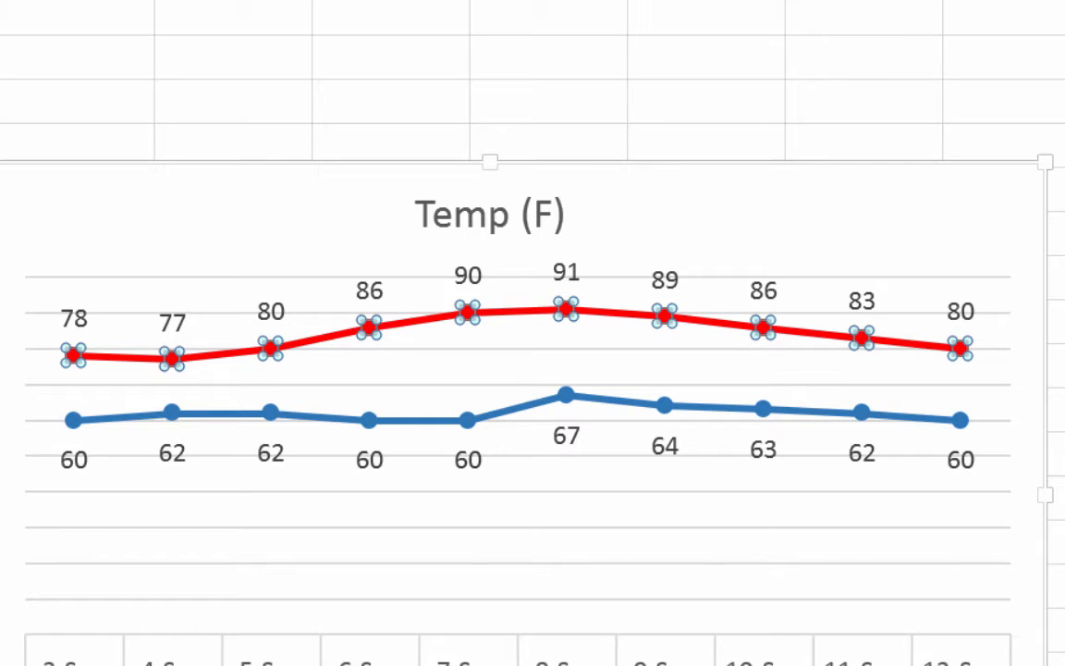
key(Escape)
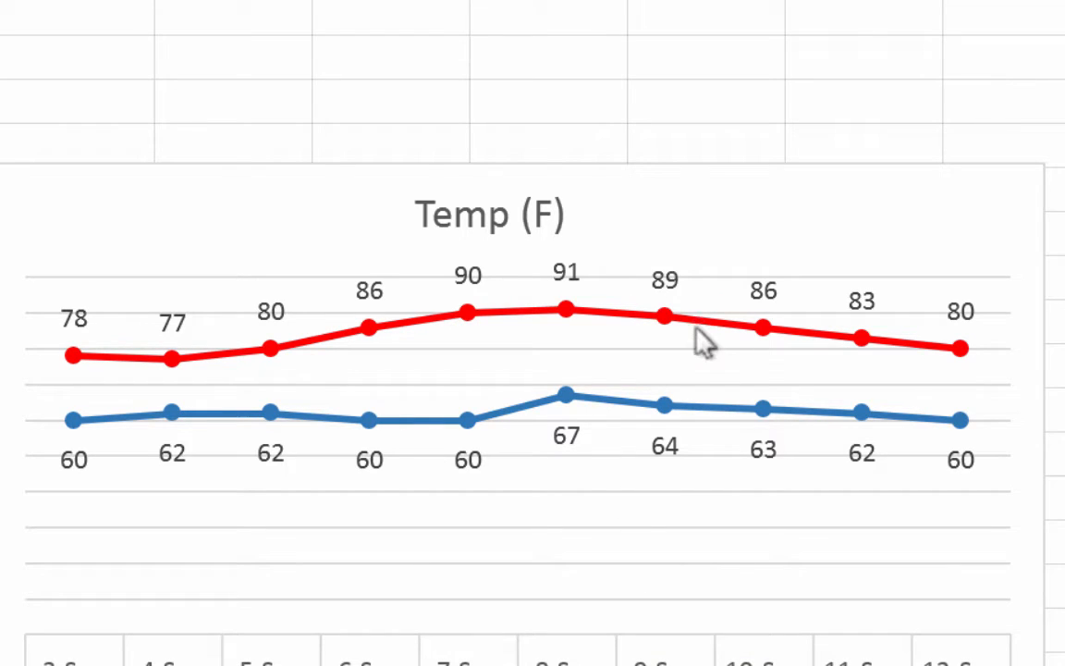
Give the chart area rounded corners and a border in the second-darkest shade of the light blue theme color.
click(817, 165)
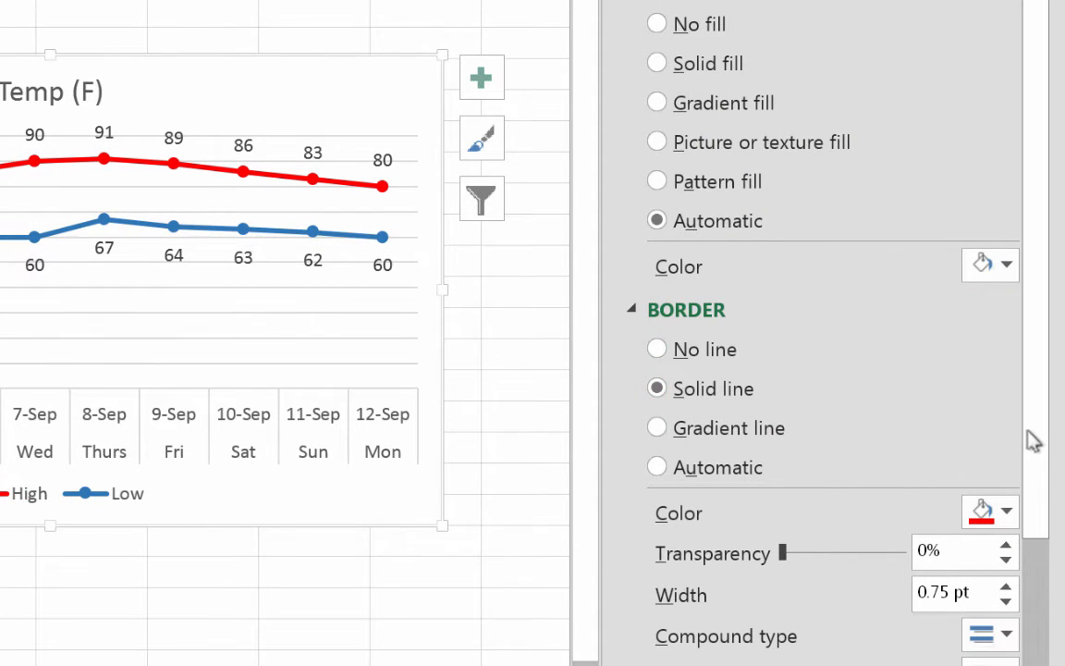
scroll(1029, 444, down, 5)
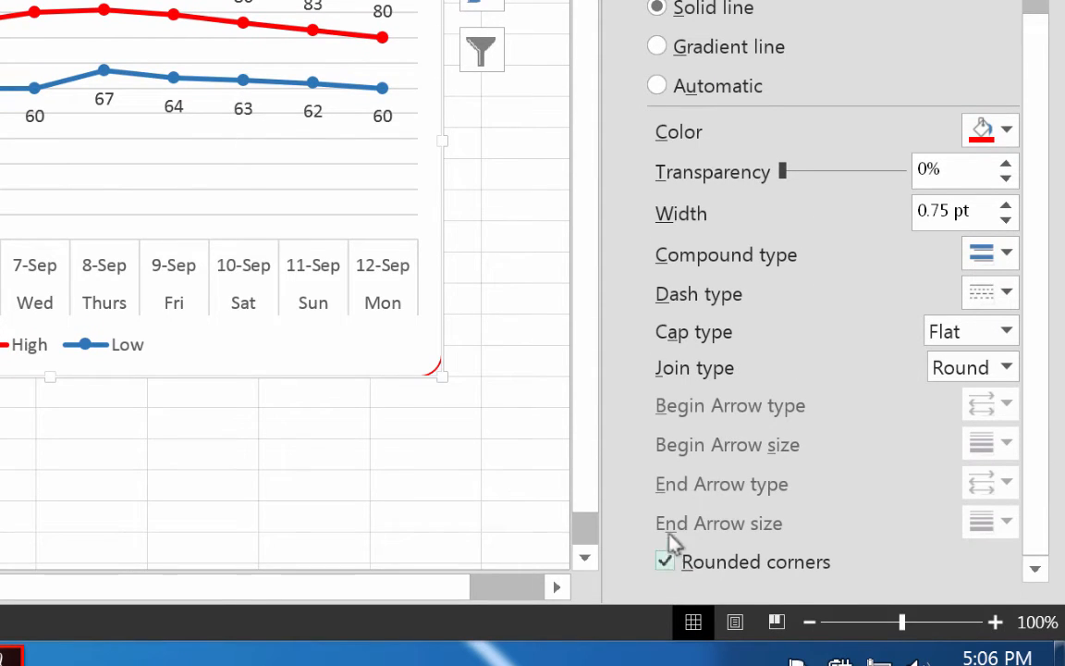
click(1009, 134)
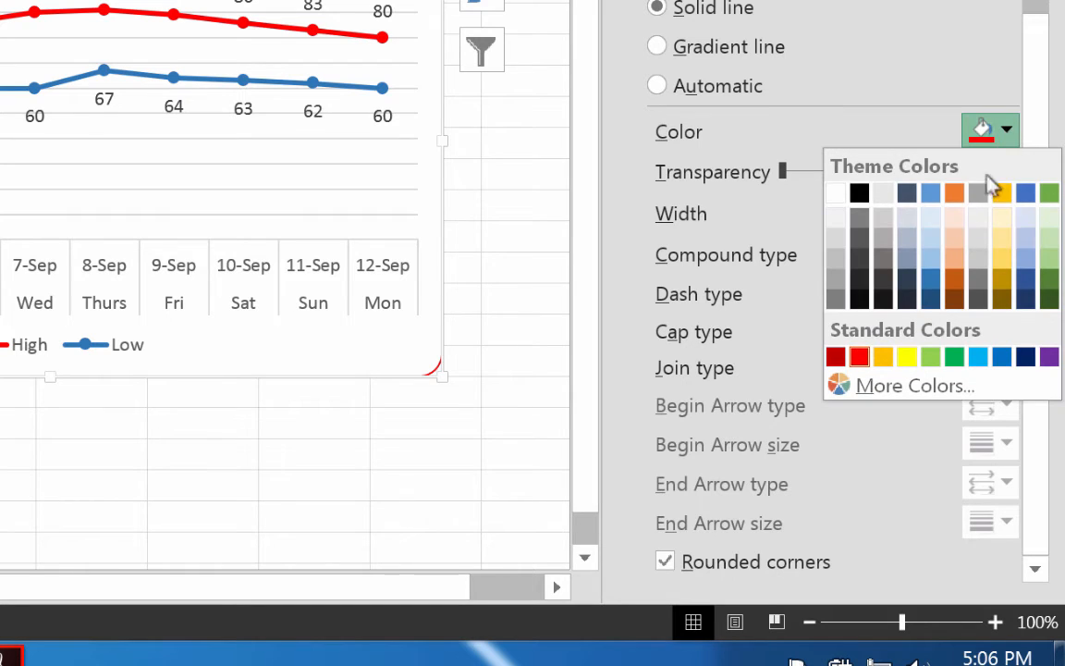
click(931, 279)
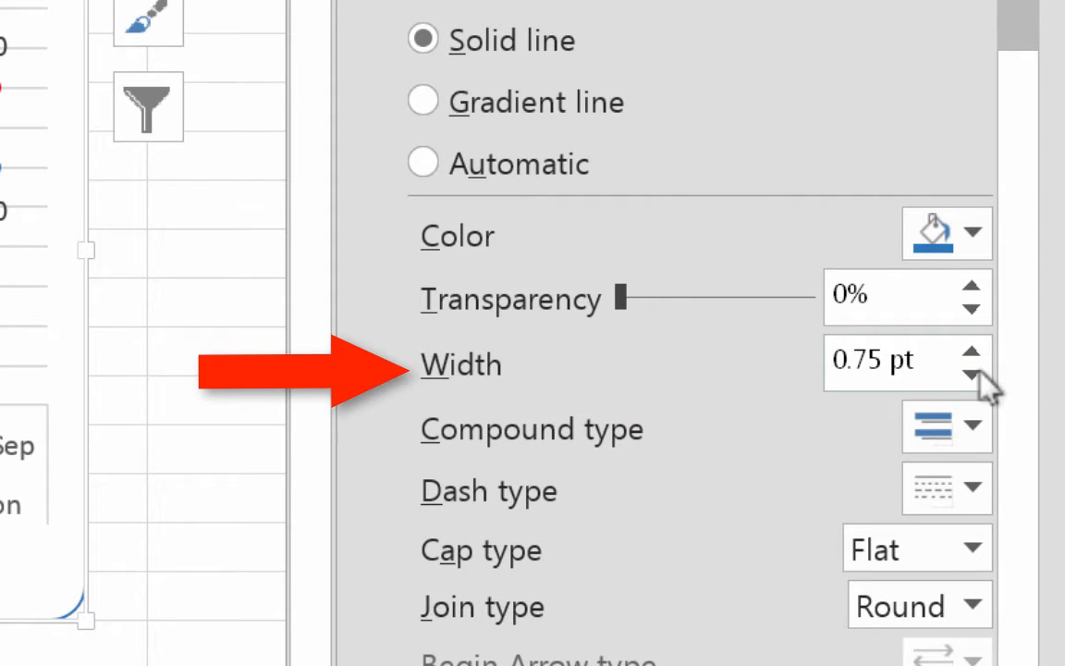
Thicken the chart area's border to more than 1.5 pt.
click(972, 353)
click(972, 353)
click(972, 353)
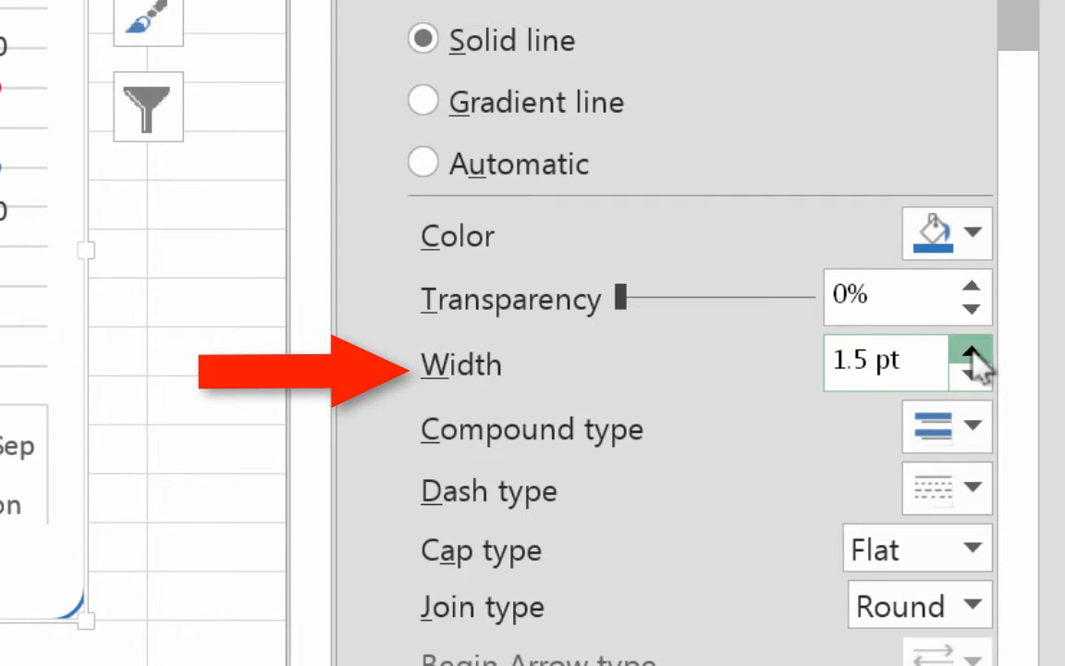
click(972, 353)
click(972, 354)
click(972, 353)
click(972, 354)
click(972, 353)
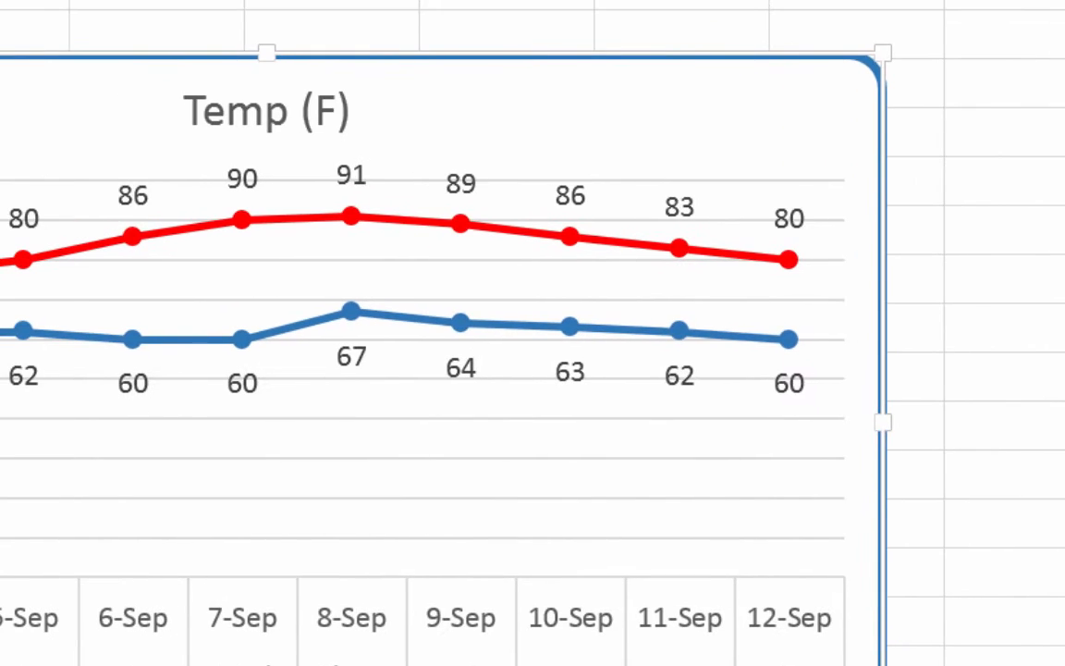
click(761, 33)
Apply a gradient fill to the chart area and remove its two middle gradient stops.
click(759, 53)
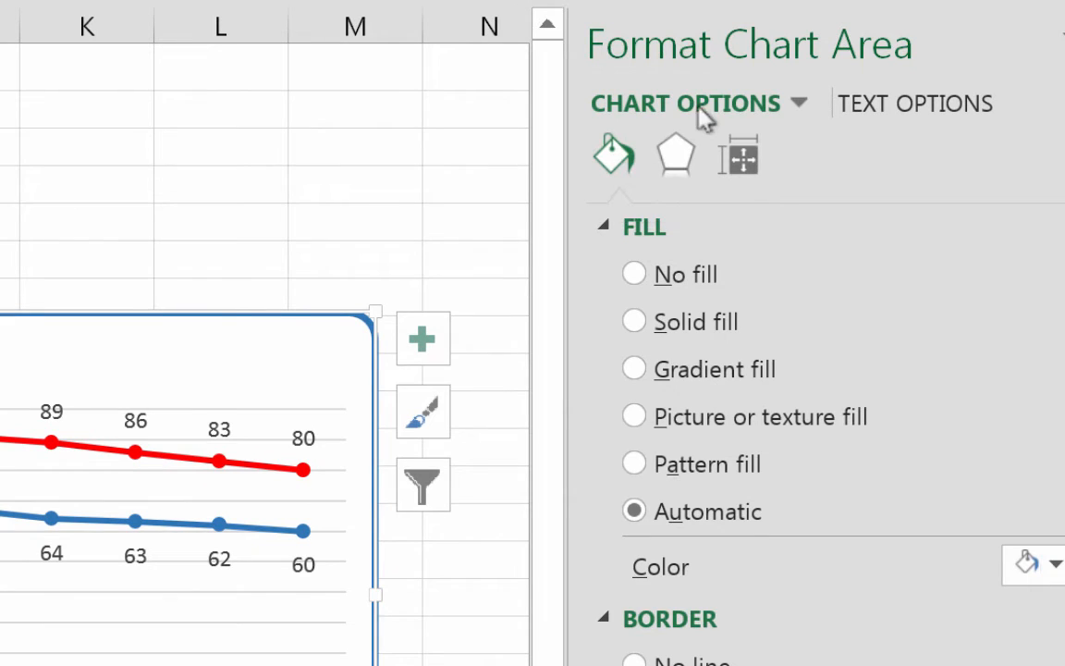
click(634, 369)
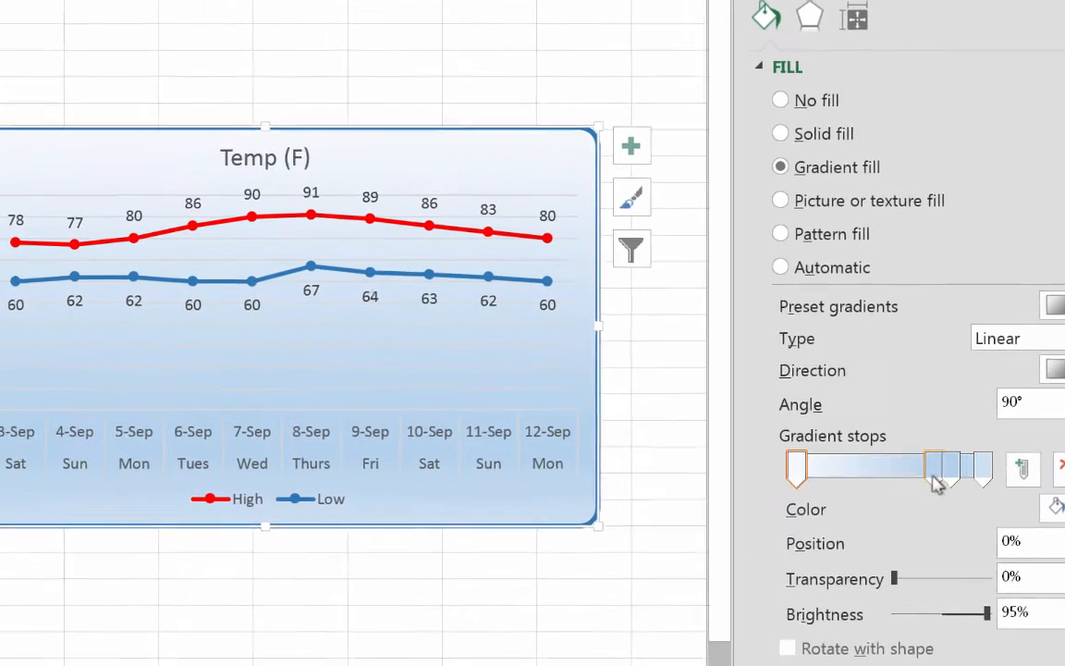
drag(934, 475, 906, 592)
click(953, 468)
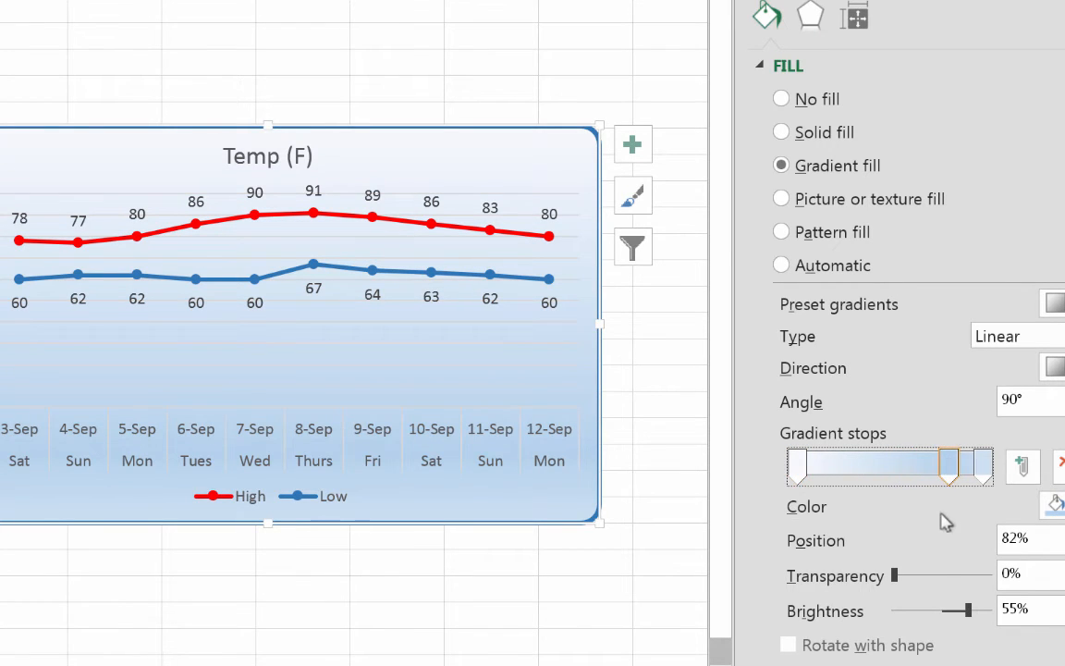
drag(941, 530, 942, 528)
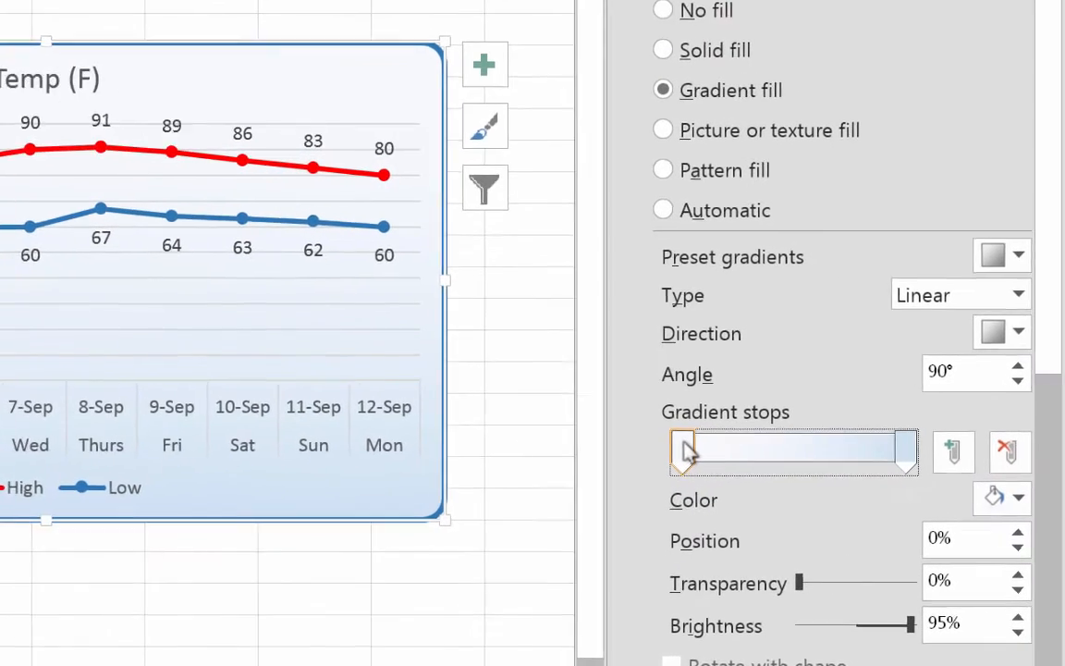
Set the first gradient stop to a custom pale pink with RGB values 254, 230, 226.
click(1002, 495)
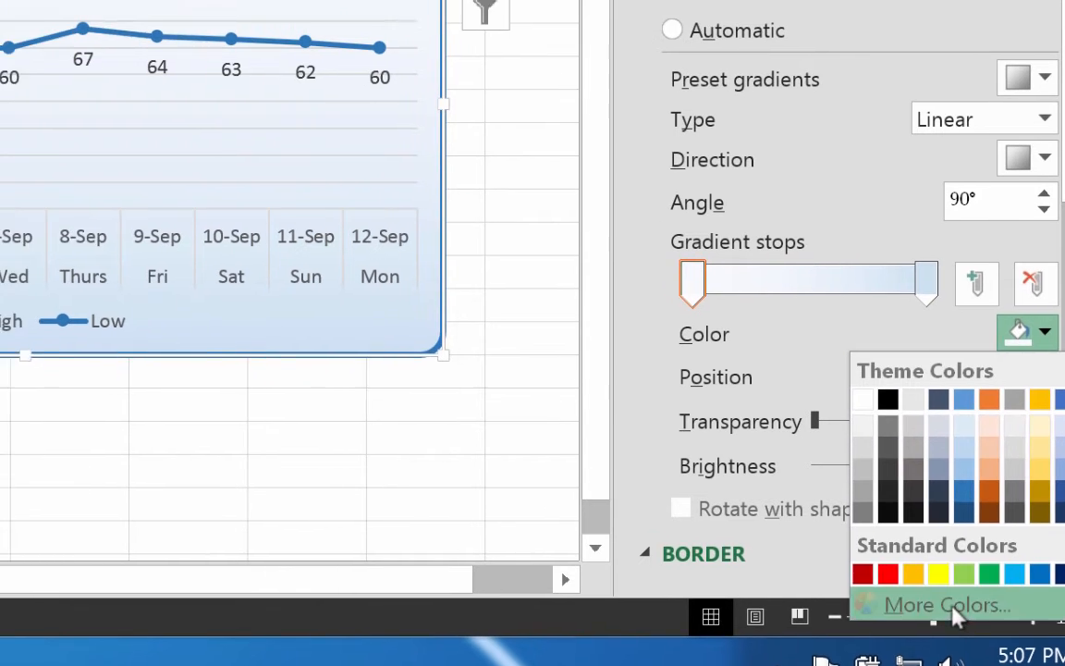
click(837, 573)
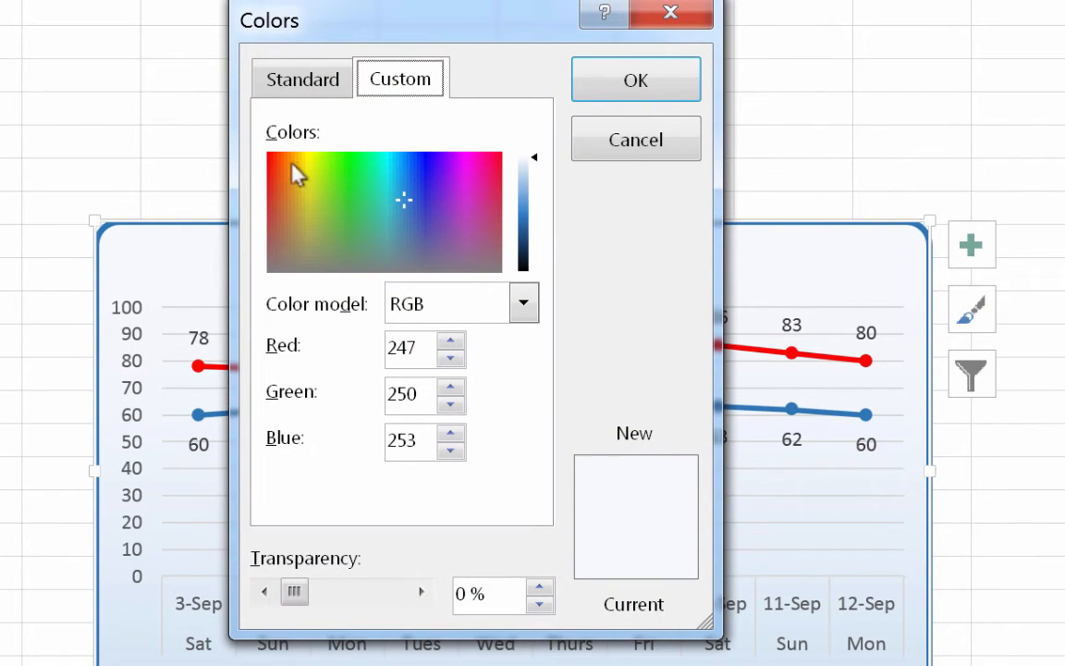
click(278, 163)
mouse_move(534, 171)
mouse_down()
mouse_move(549, 231)
mouse_move(540, 167)
mouse_up()
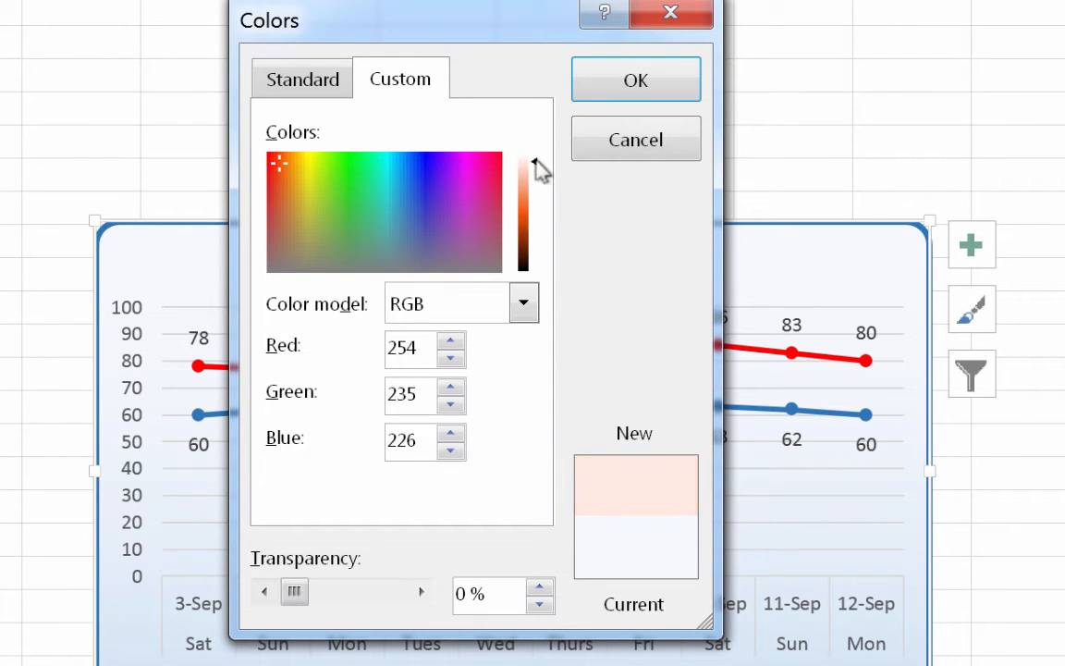
click(277, 168)
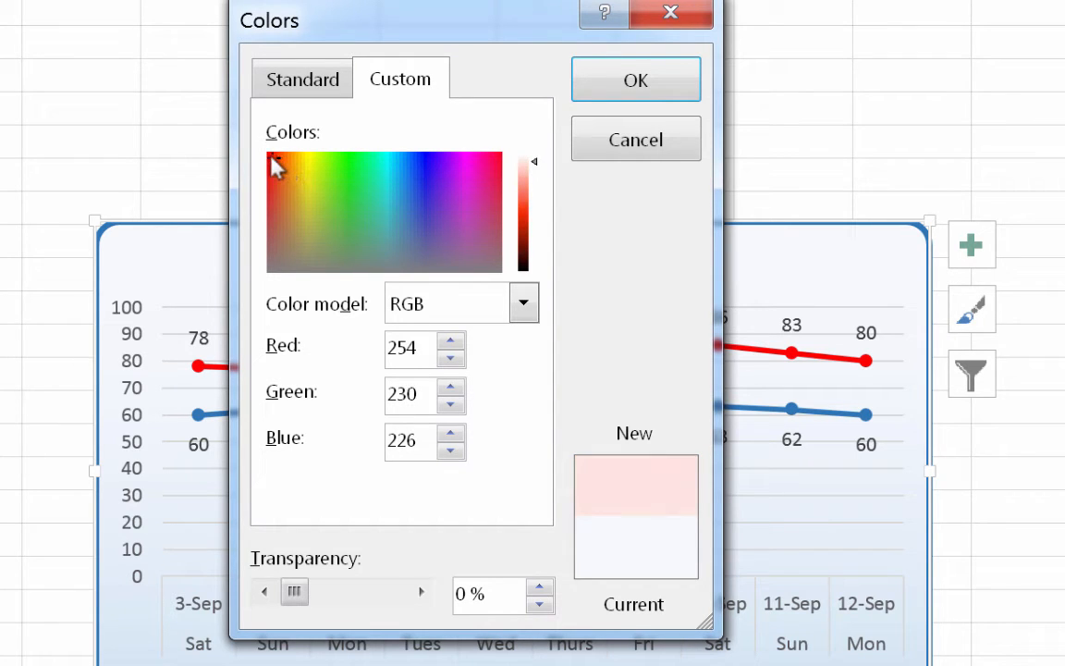
drag(534, 165, 534, 166)
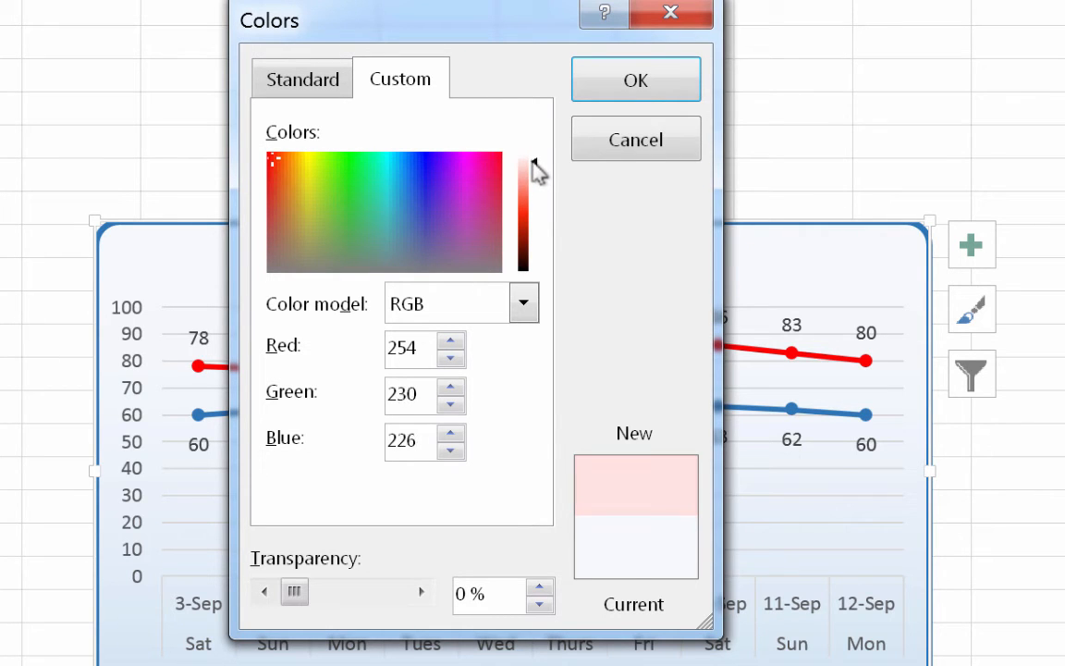
click(651, 81)
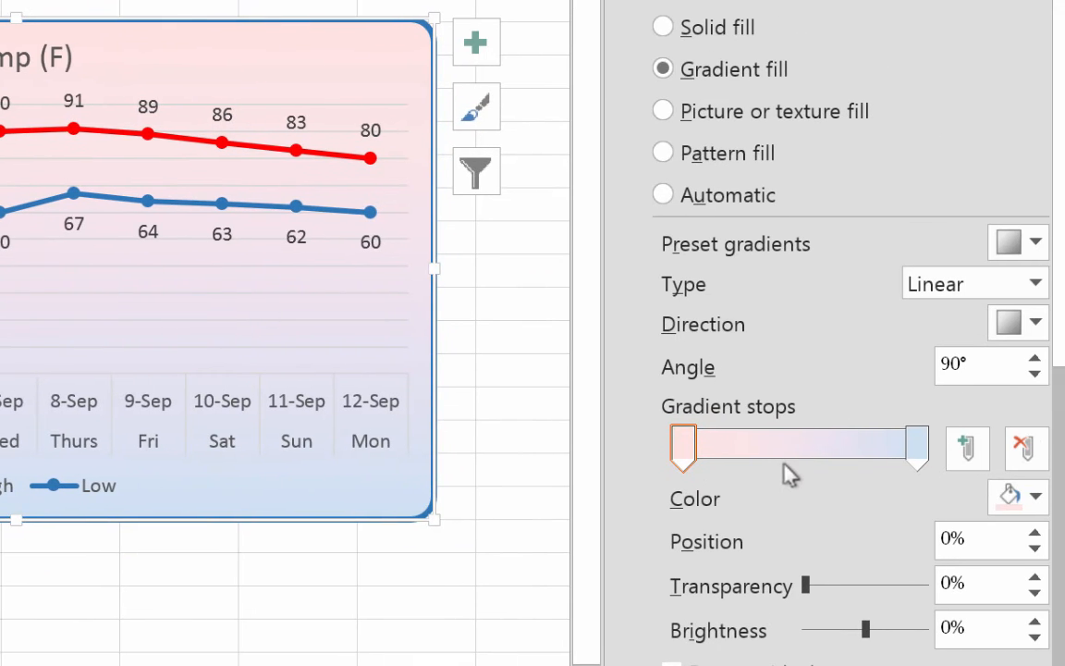
Add a middle gradient stop, color it with the lightest gold theme shade and position it at 54%.
click(795, 465)
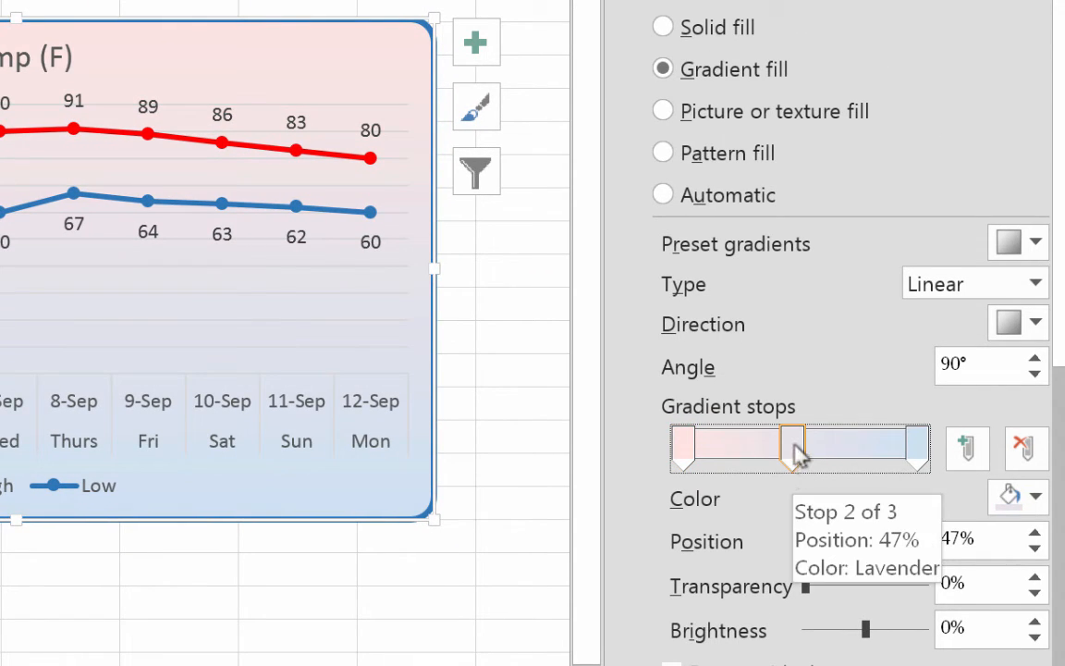
click(1035, 496)
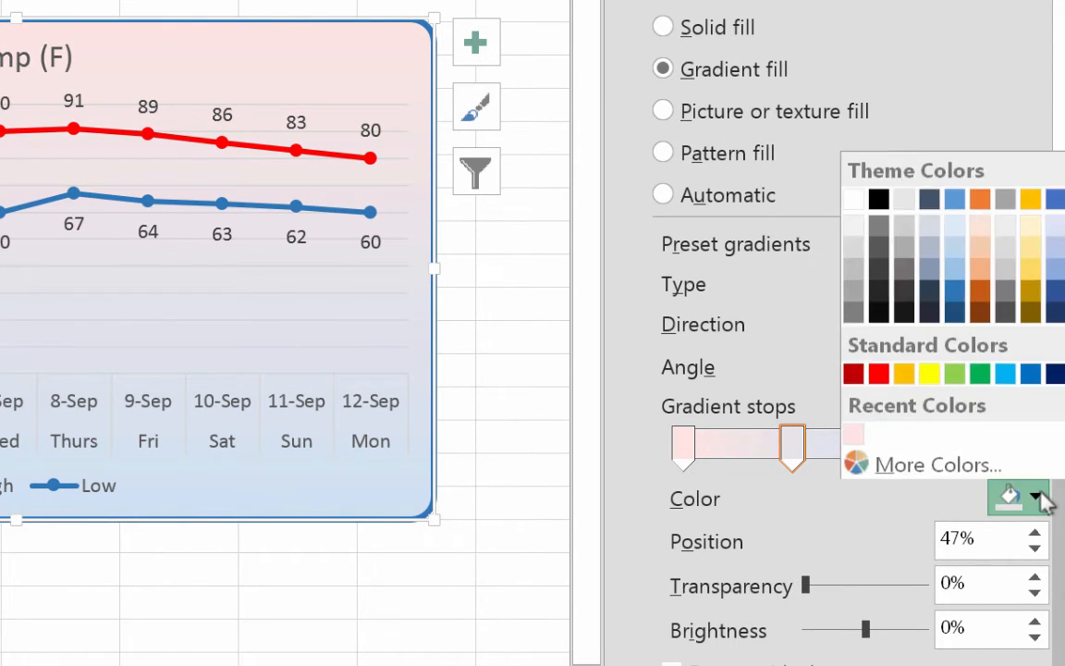
click(1032, 242)
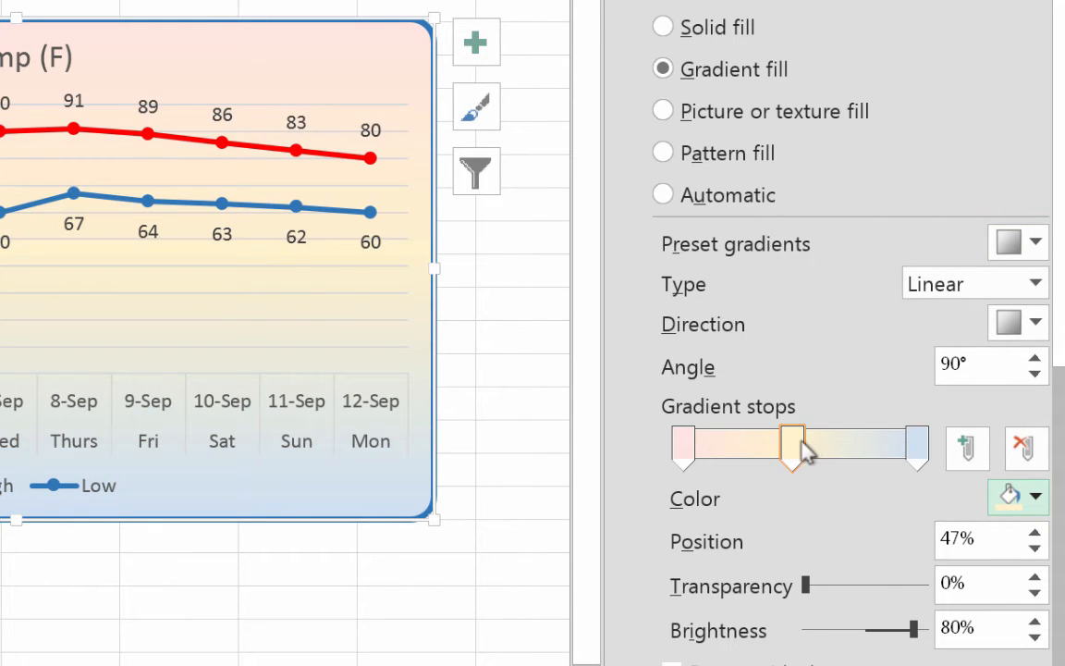
drag(802, 449, 820, 449)
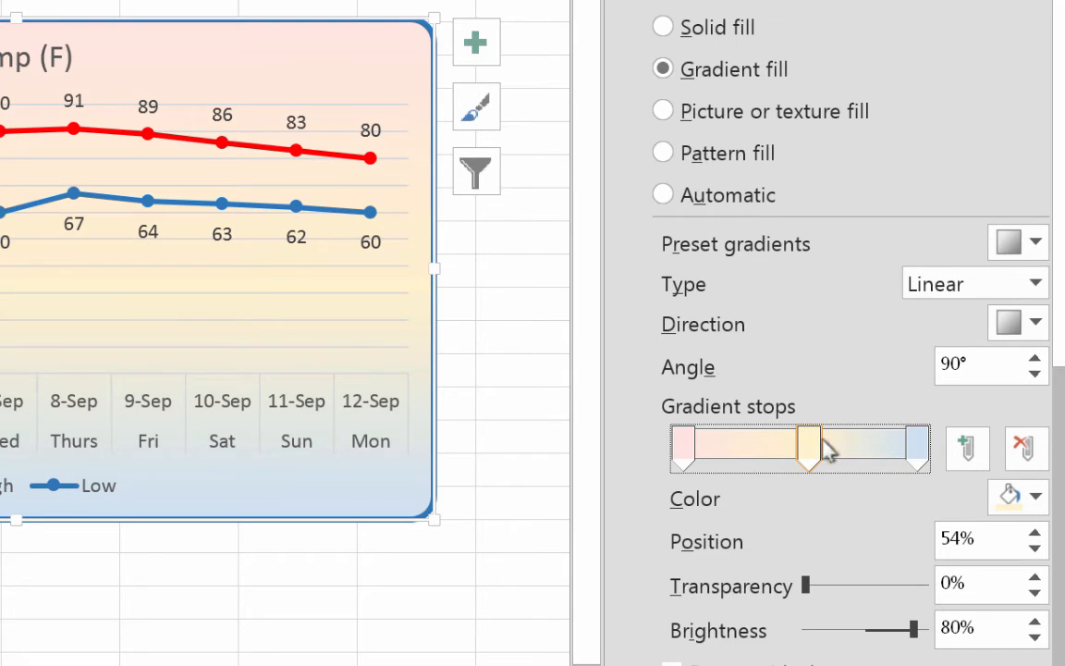
Set the last gradient stop to standard light green, lightened to a custom pale green with RGB values 233, 245, 219.
click(918, 447)
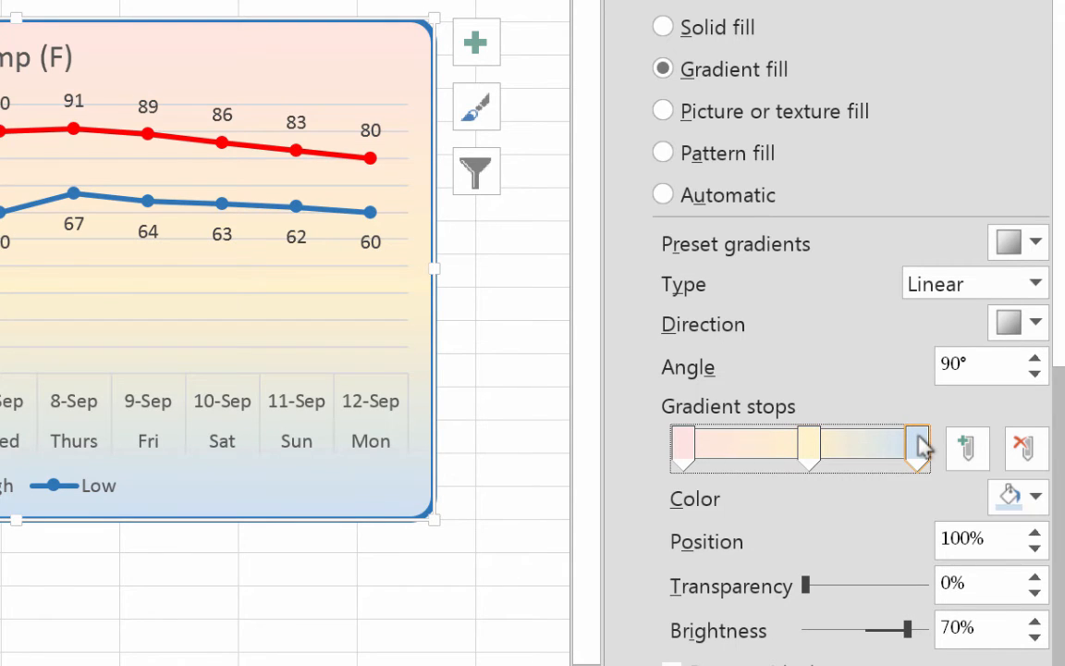
click(1036, 497)
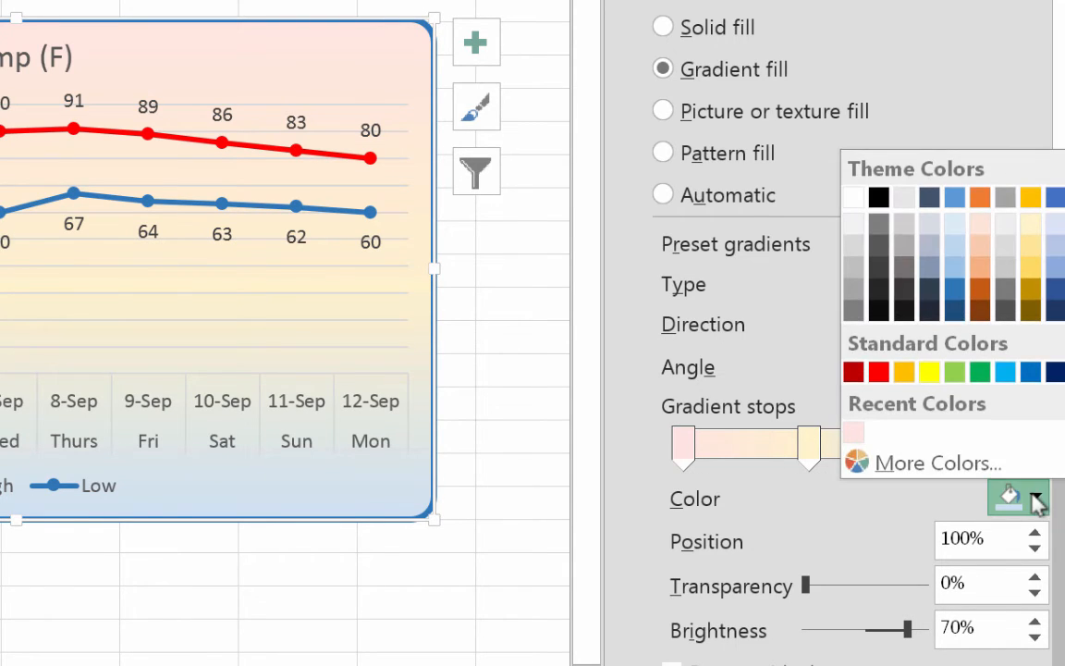
click(954, 372)
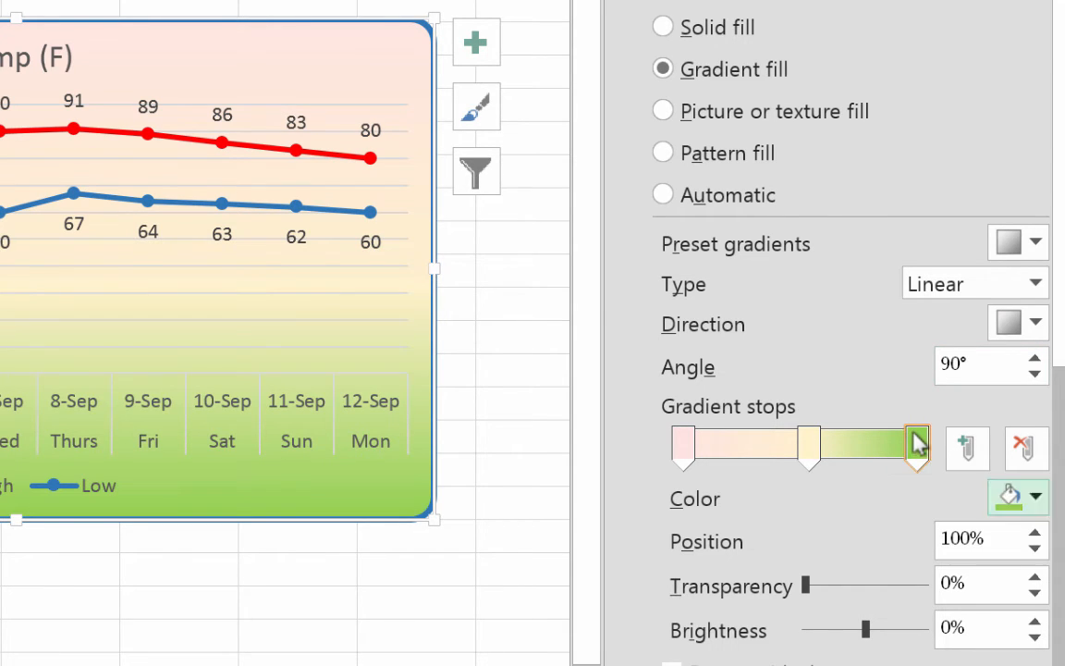
click(1035, 497)
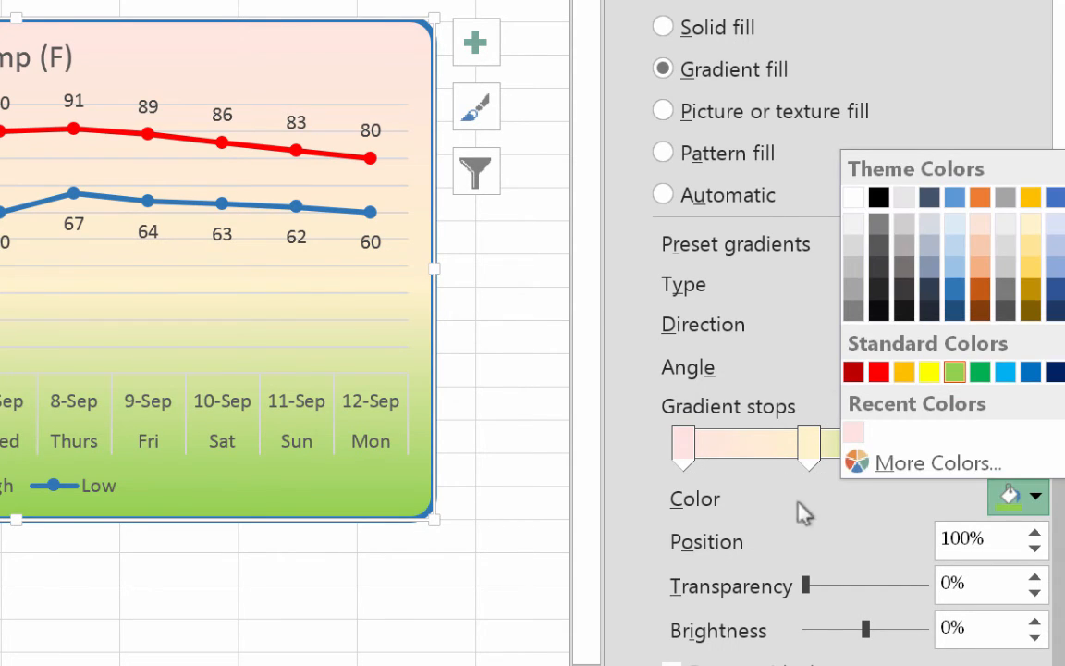
click(862, 465)
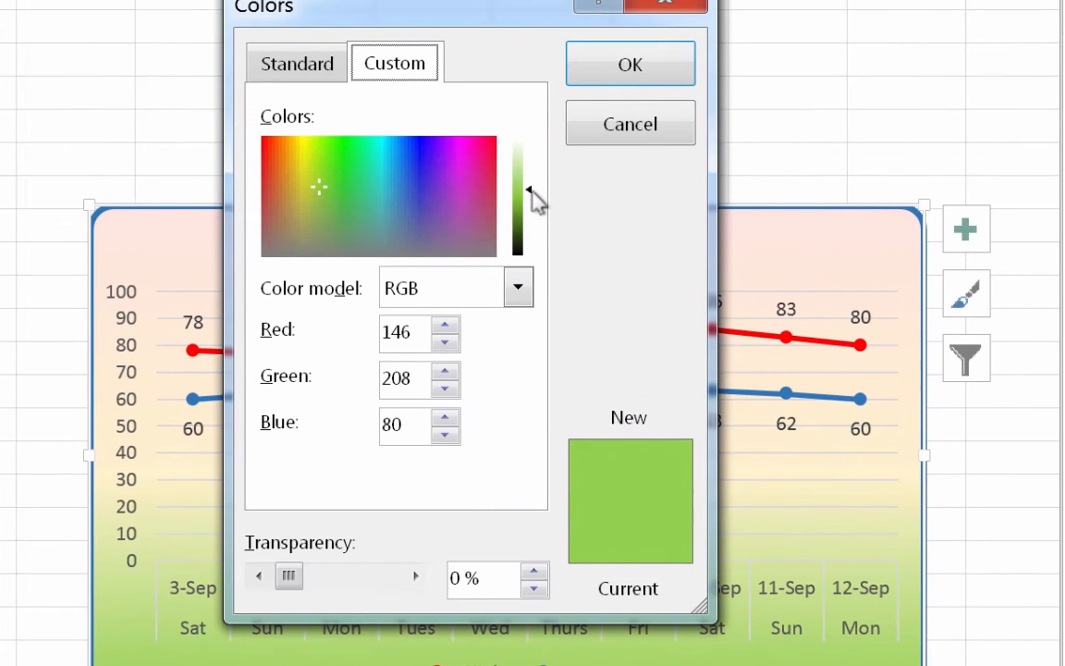
drag(41, 11, 40, 0)
drag(570, 170, 573, 165)
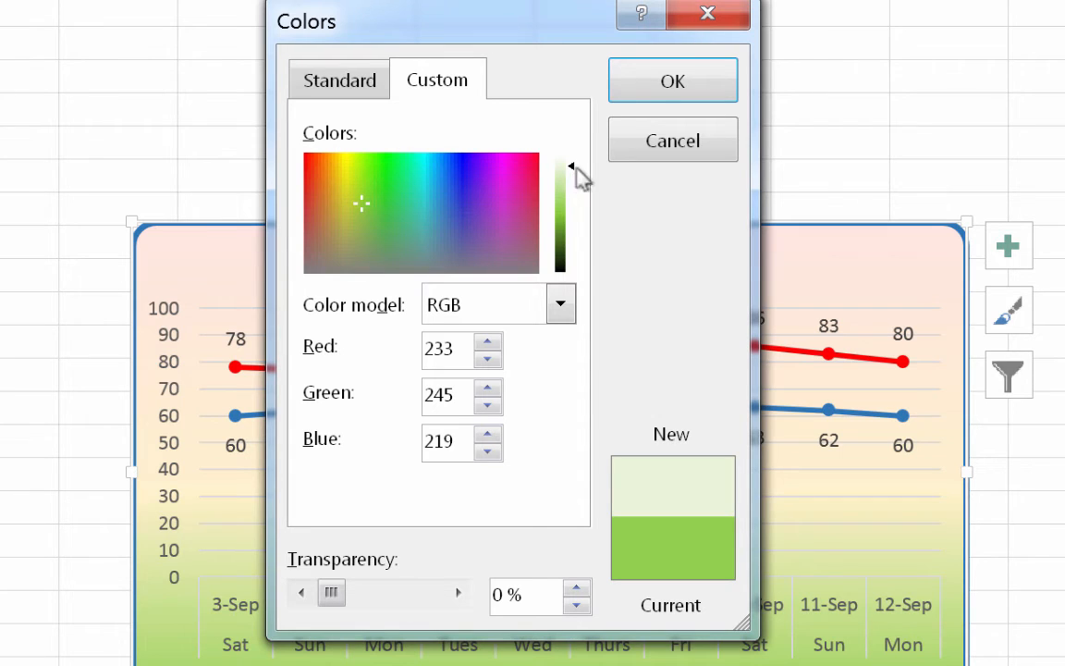
click(675, 81)
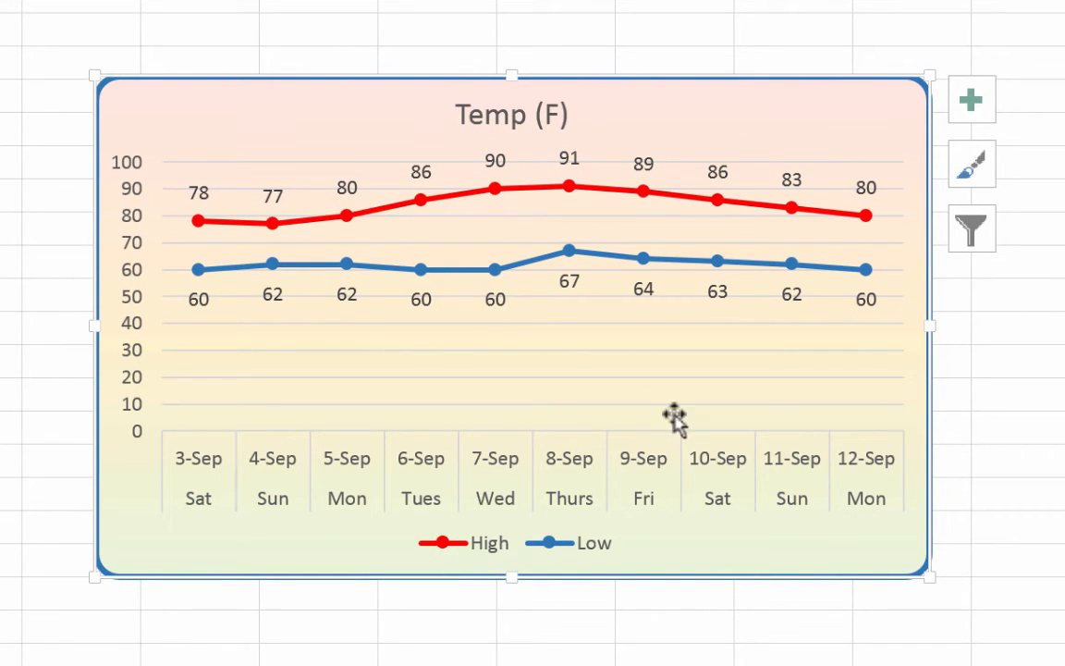
Make the date and day labels on the chart's horizontal axis bold.
click(653, 469)
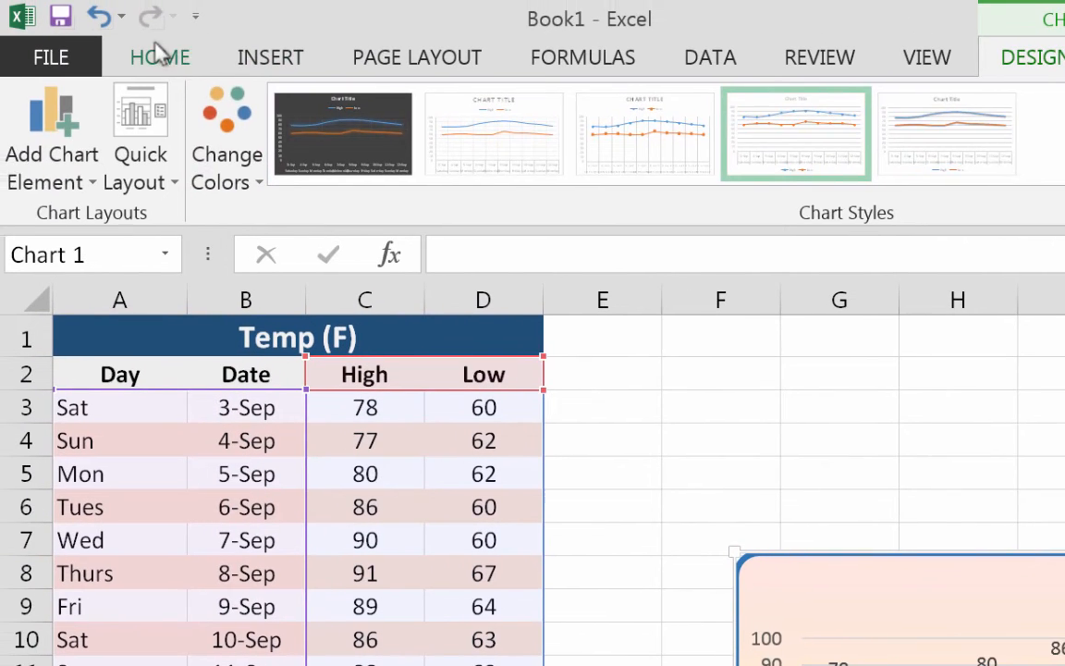
click(158, 56)
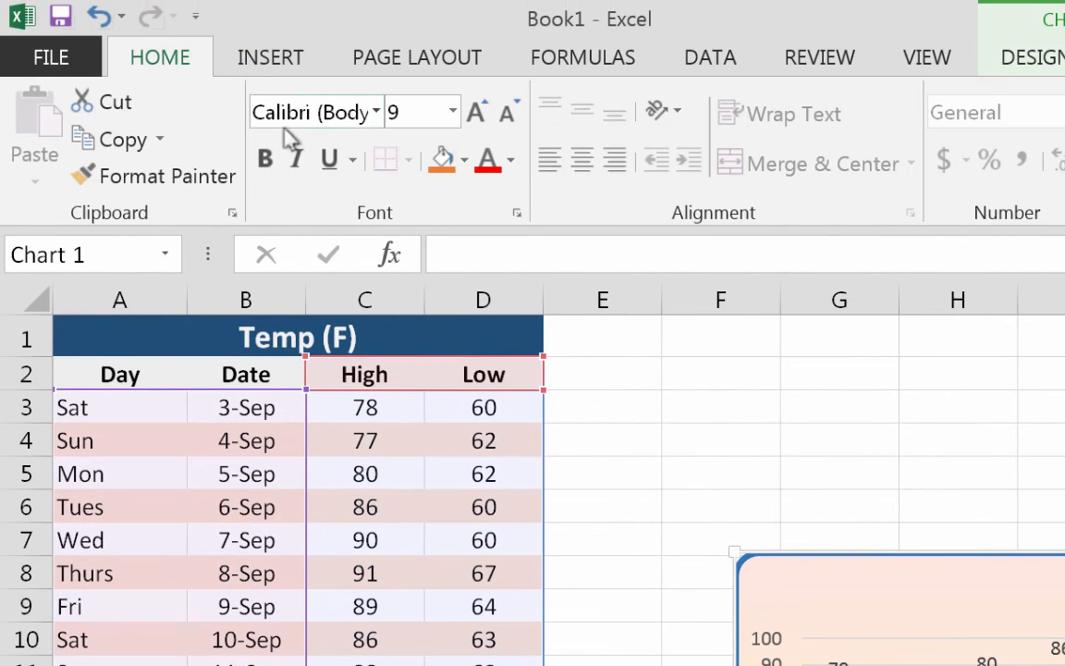
click(268, 159)
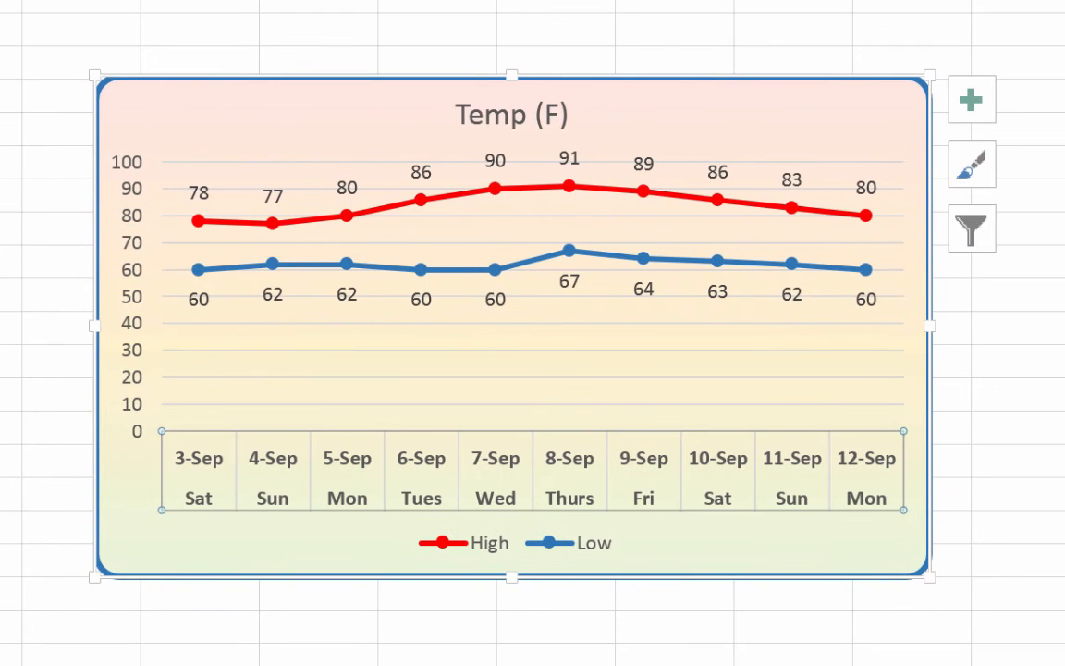
Make the chart title bold and change its font to Arial Black.
click(546, 116)
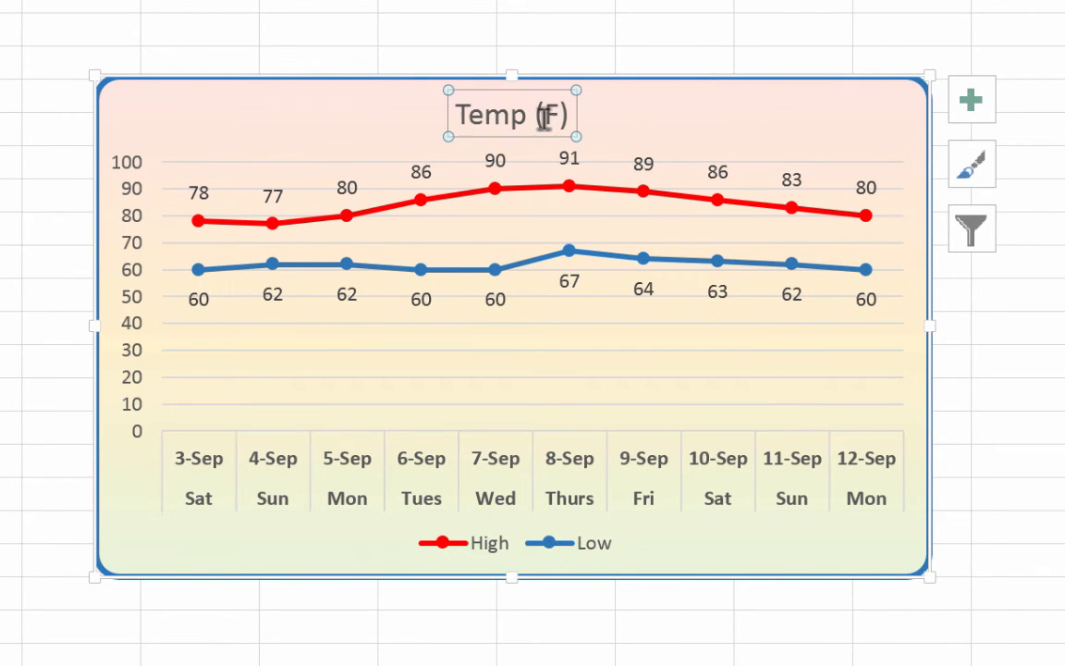
key(ctrl+b)
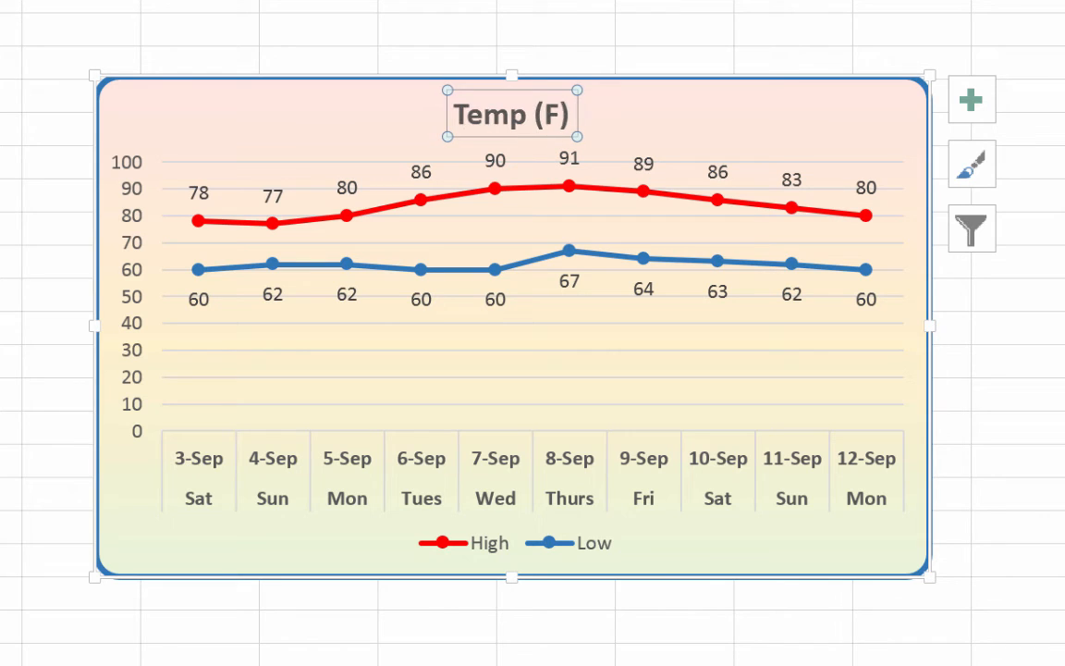
key(alt+Down)
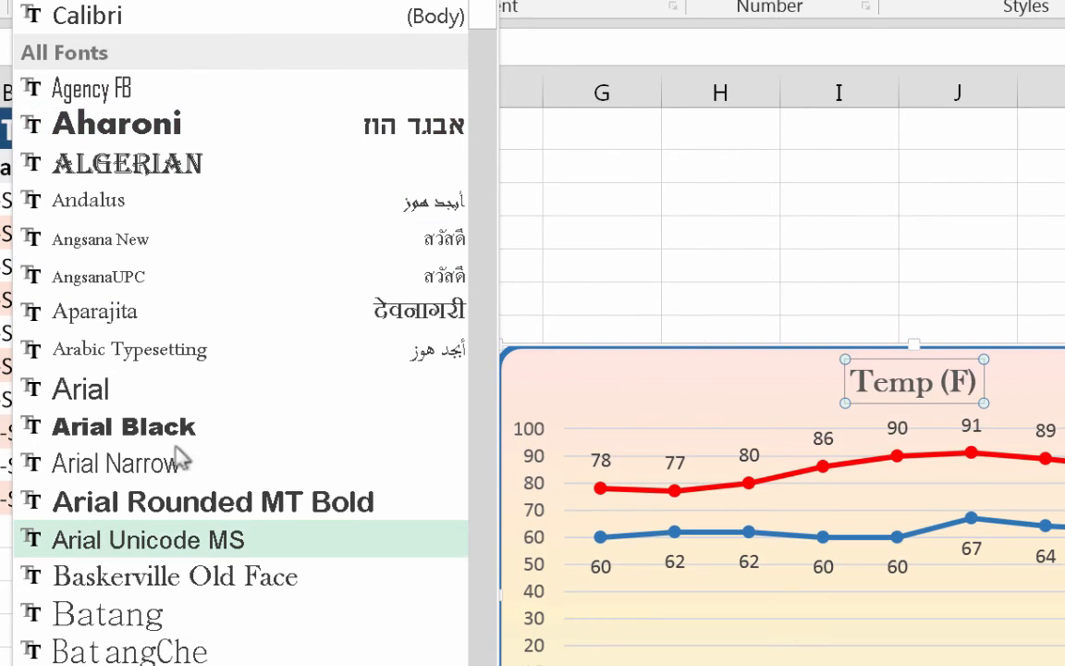
click(16, 322)
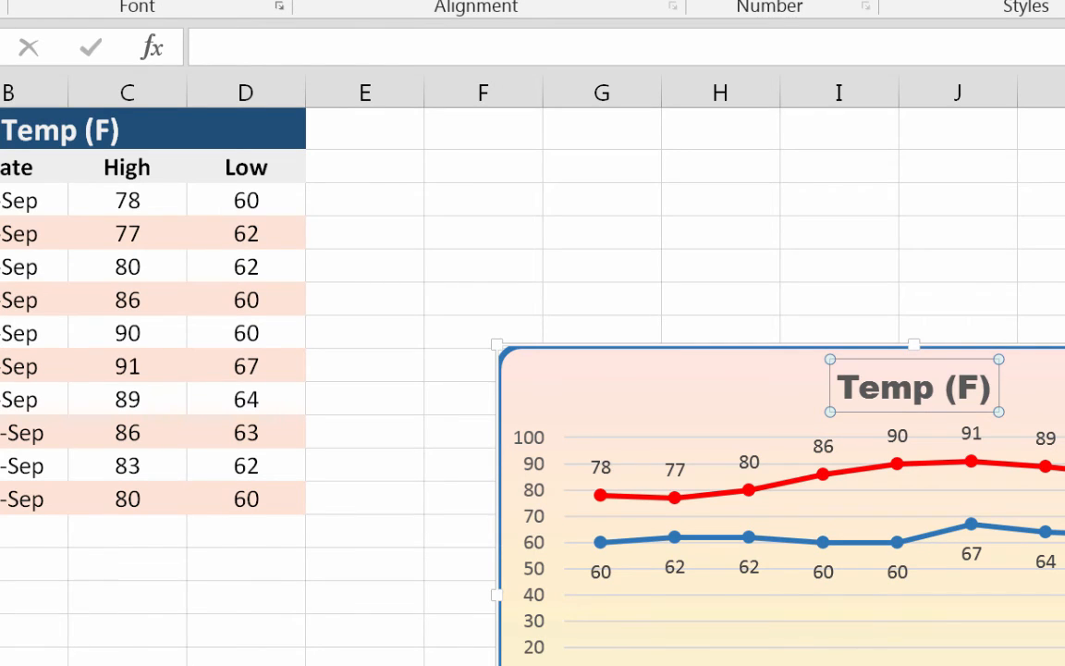
click(365, 601)
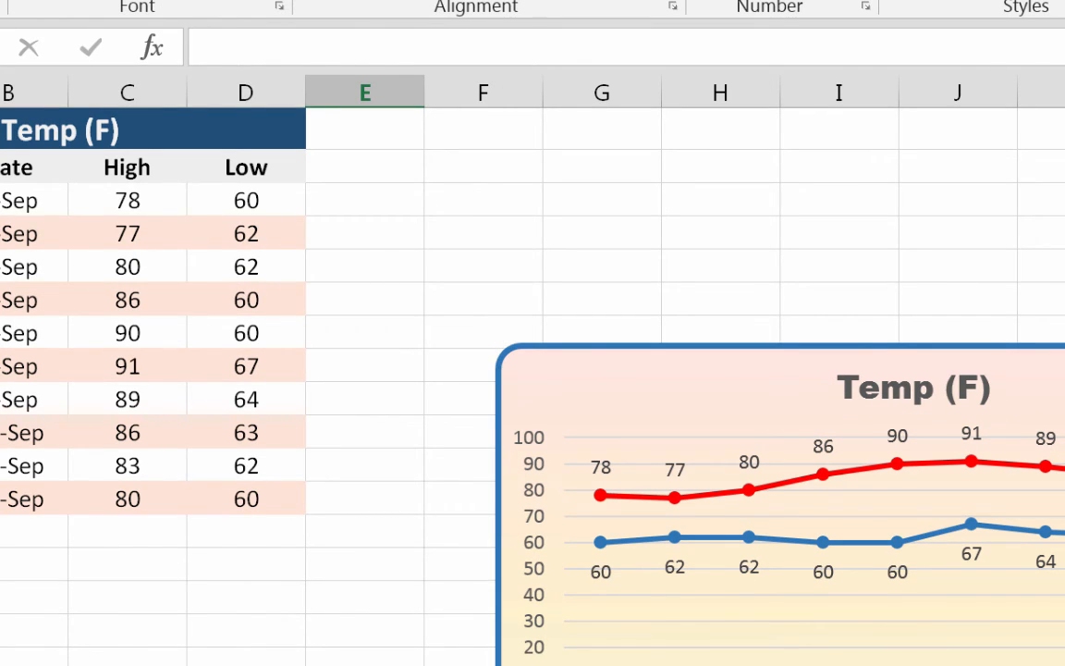
Move the chart up to row 1 beside the temperature table and look through the available chart styles.
drag(916, 348, 939, 104)
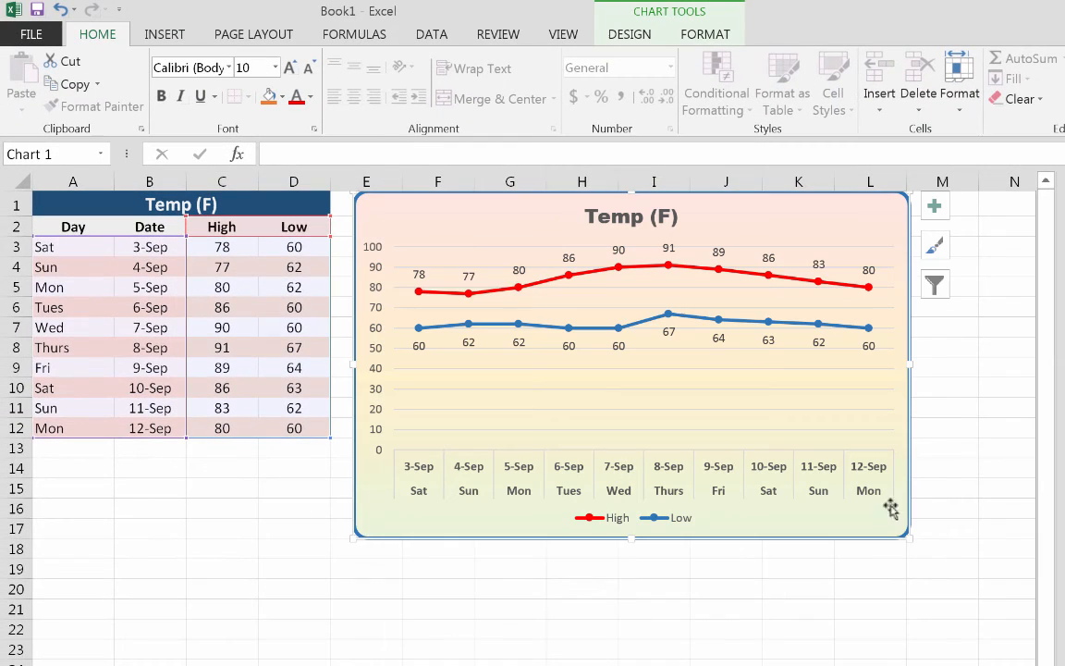
click(933, 246)
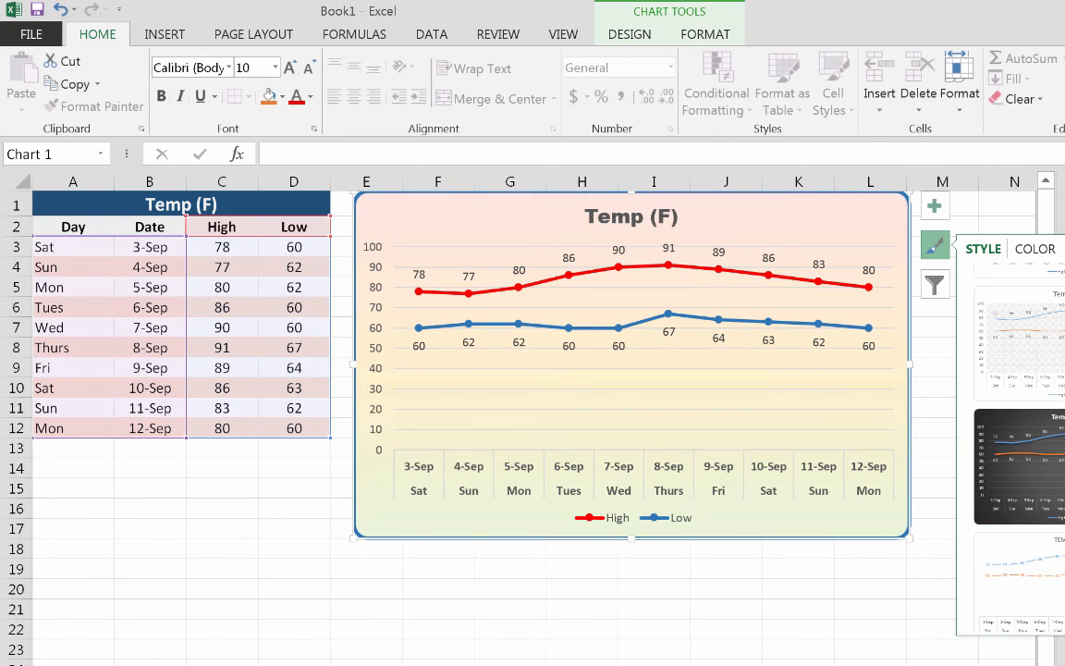
click(640, 598)
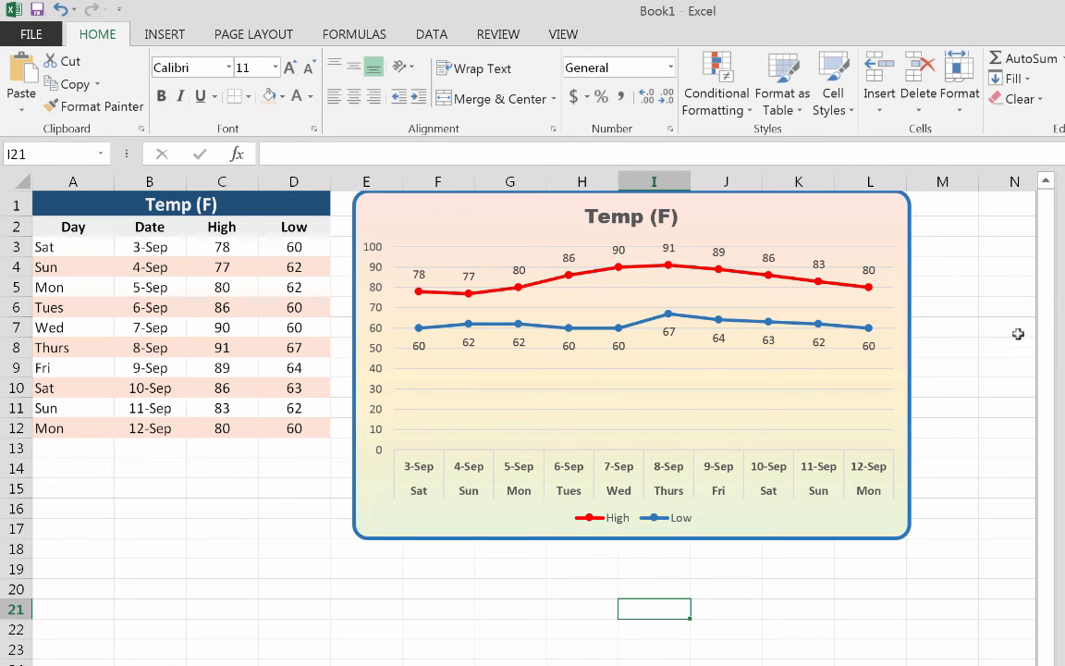
Add a white gradient stop at 25% to the chart area's fill, between the pink and gold stops.
click(767, 402)
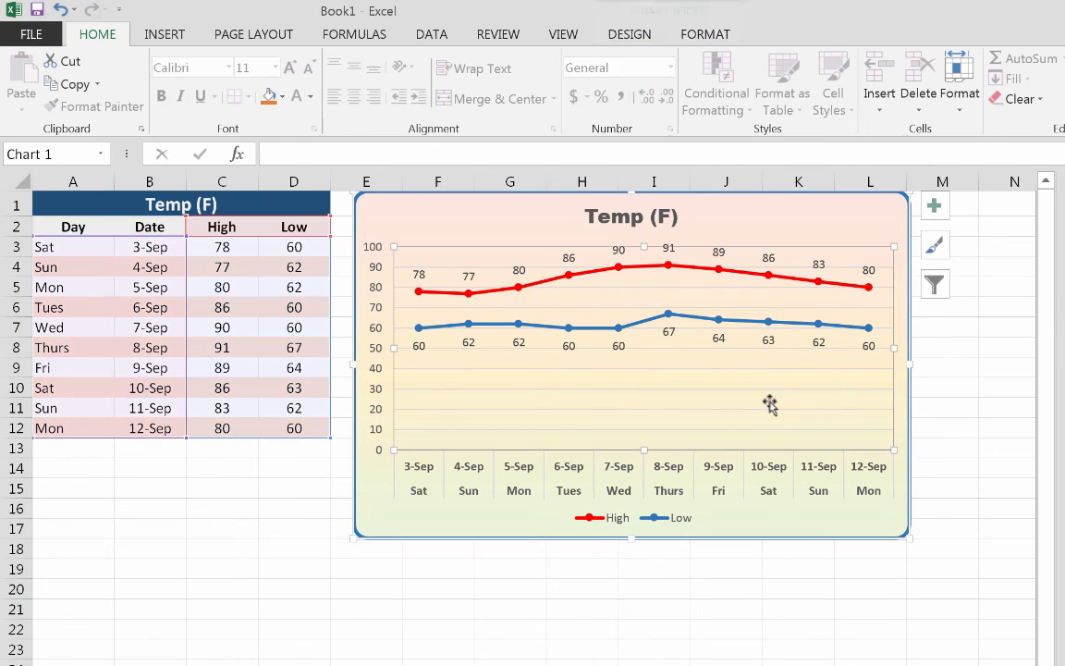
click(856, 203)
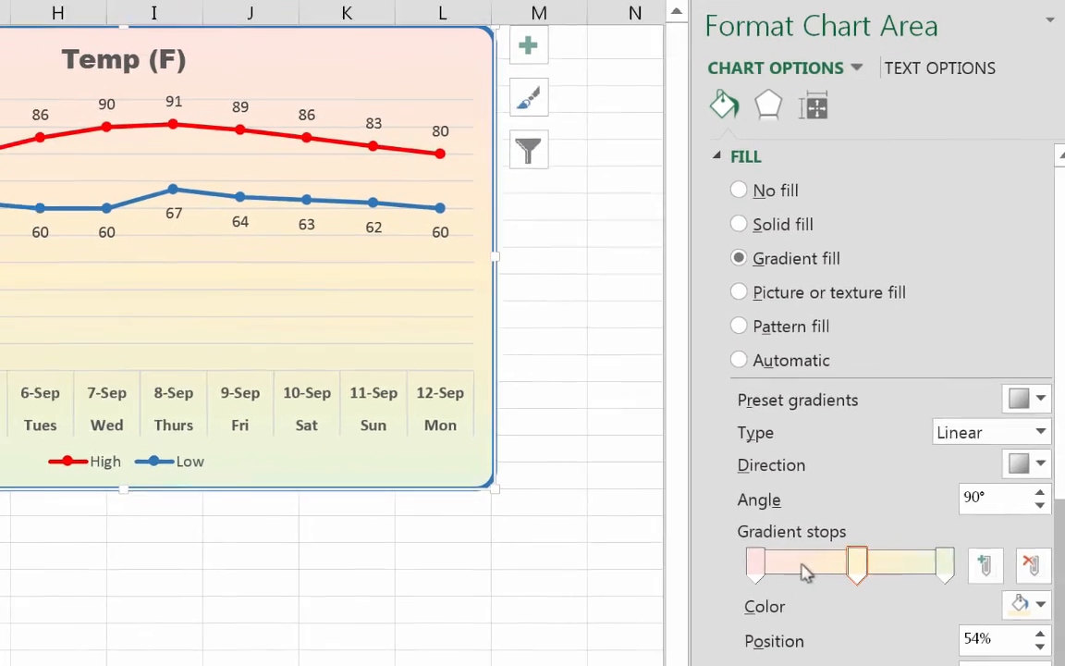
click(789, 563)
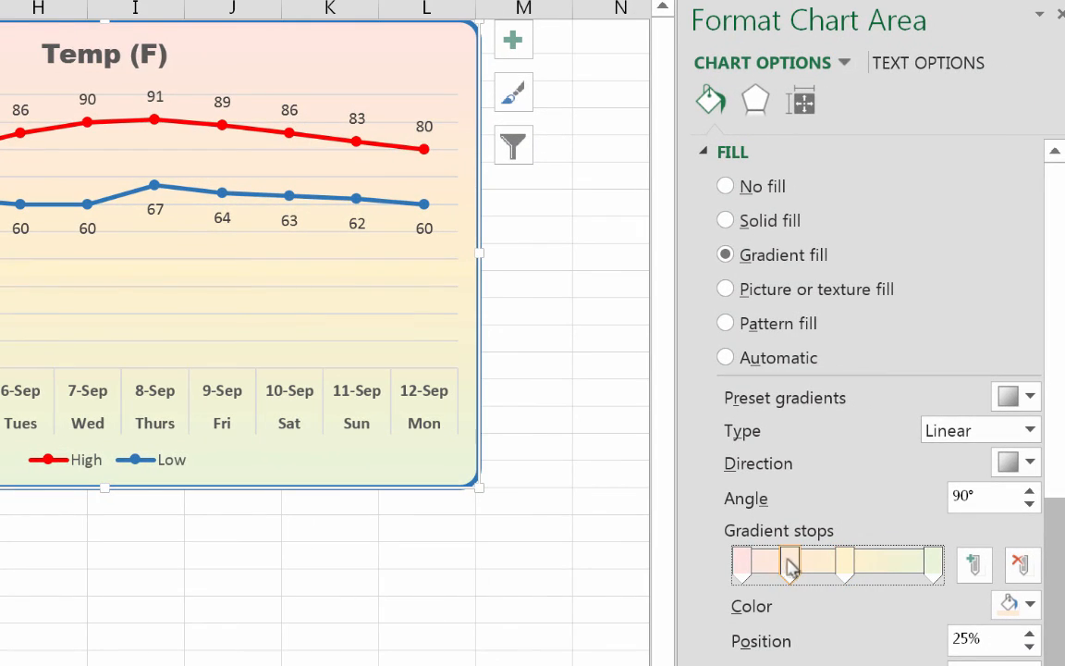
click(1019, 606)
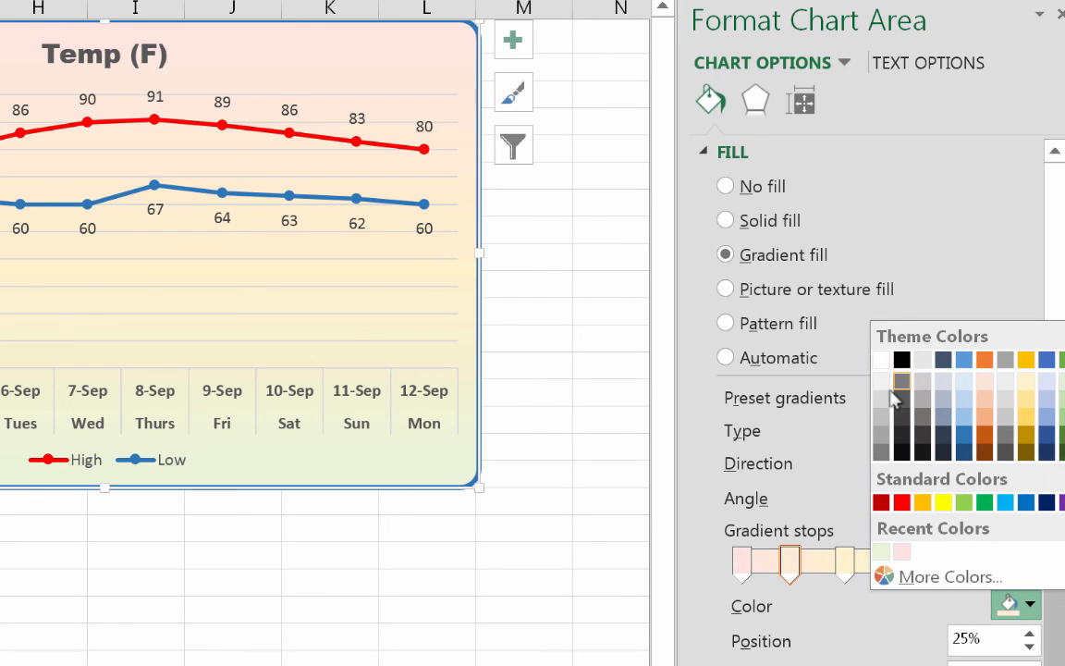
click(882, 360)
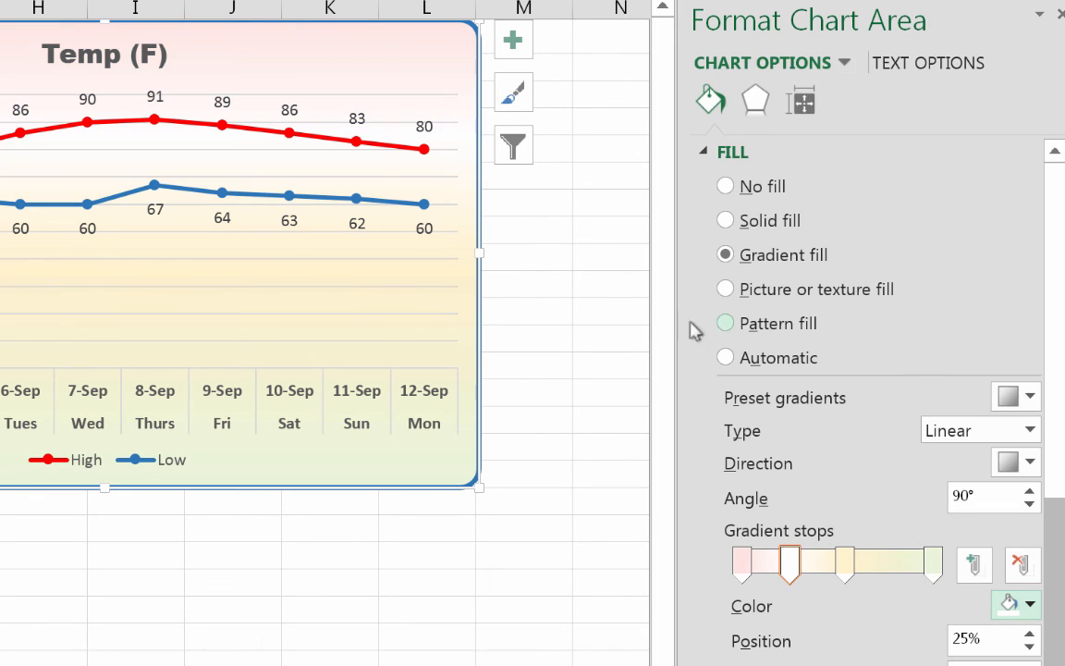
Add a white gradient stop at 77%, between the gold and green stops of the chart area's fill.
click(892, 566)
click(1024, 605)
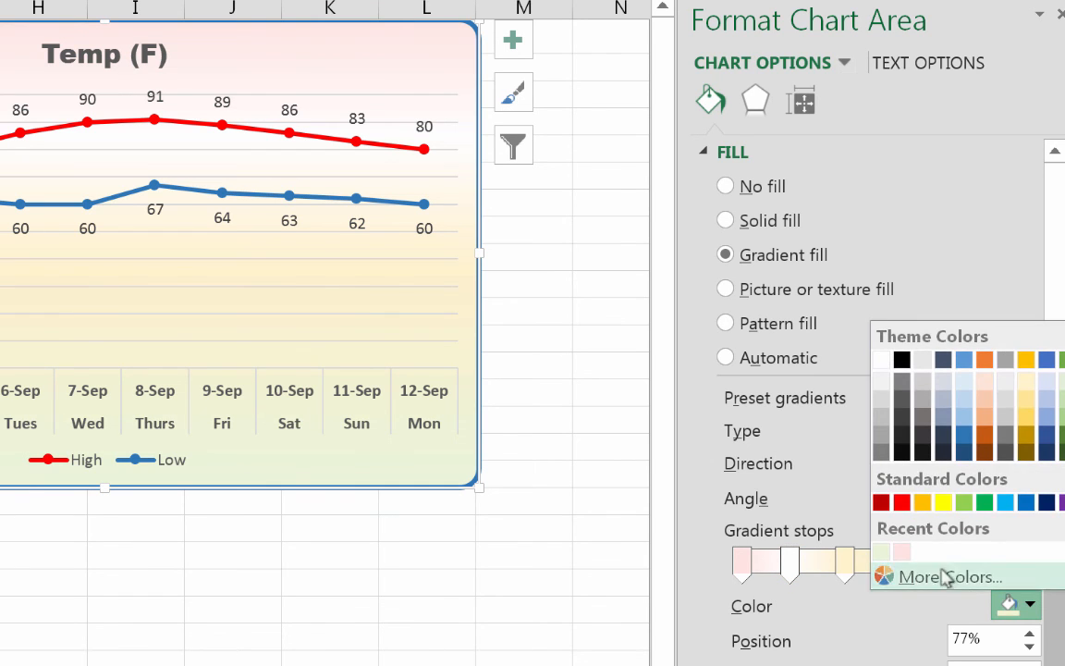
click(881, 359)
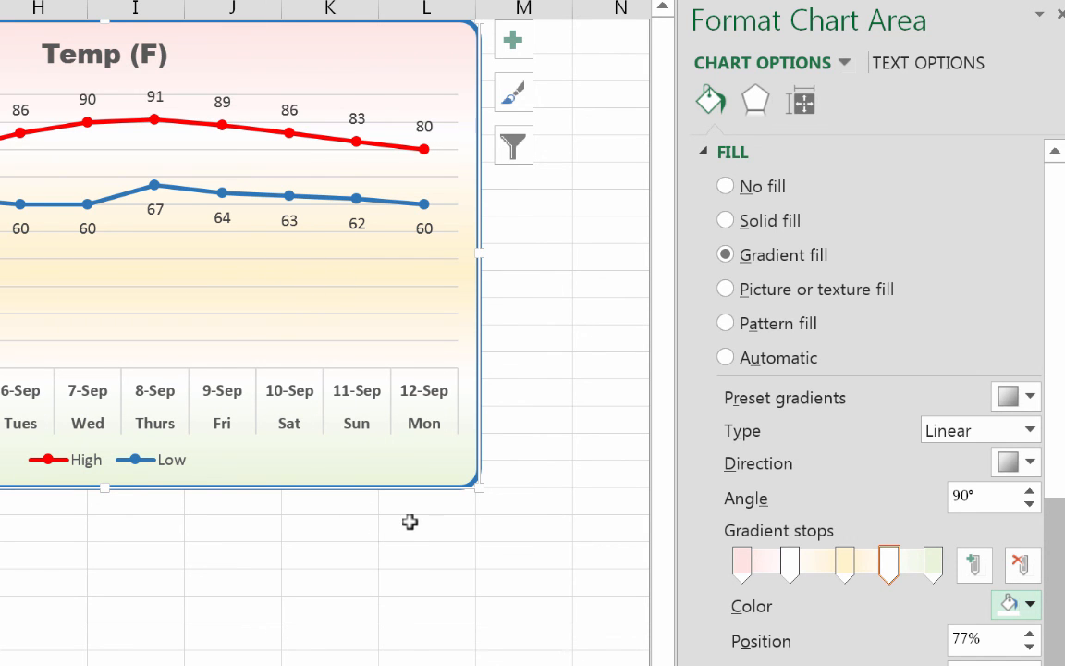
click(597, 275)
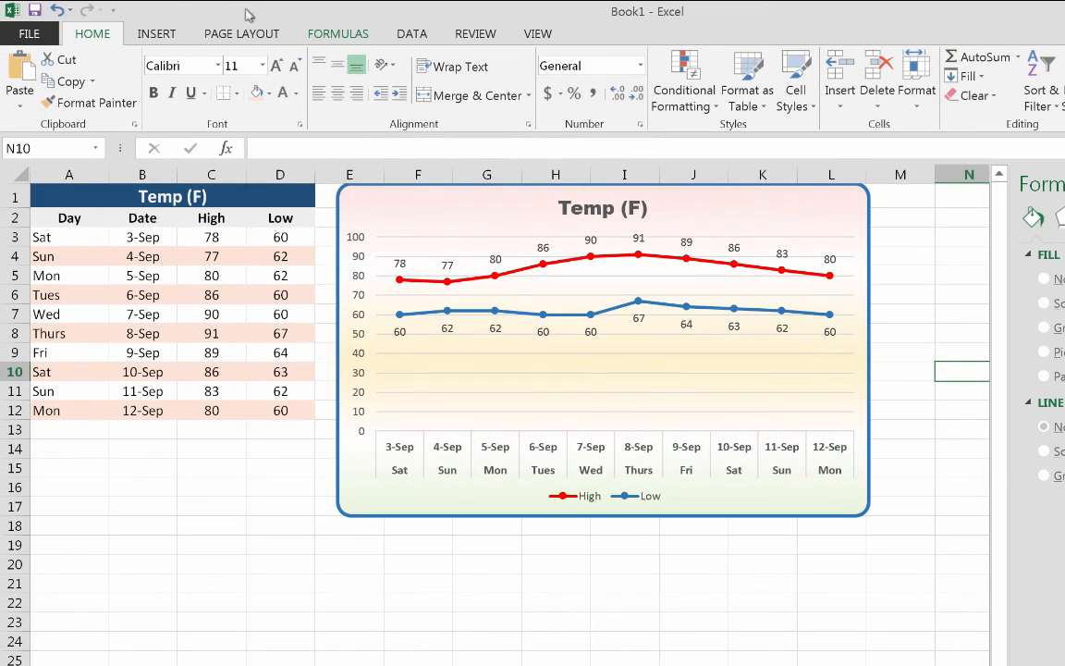
Save the workbook as an Excel Workbook named Ex02_Temps_ followed by the author's name, and close the formatting pane.
click(29, 34)
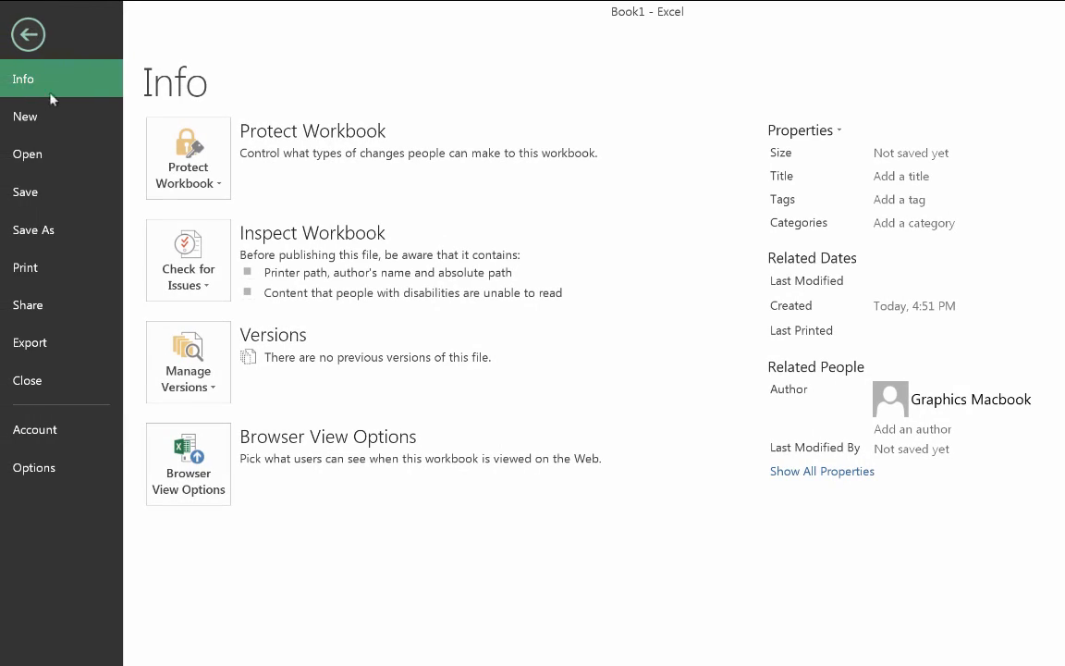
click(52, 233)
text(Ex02)
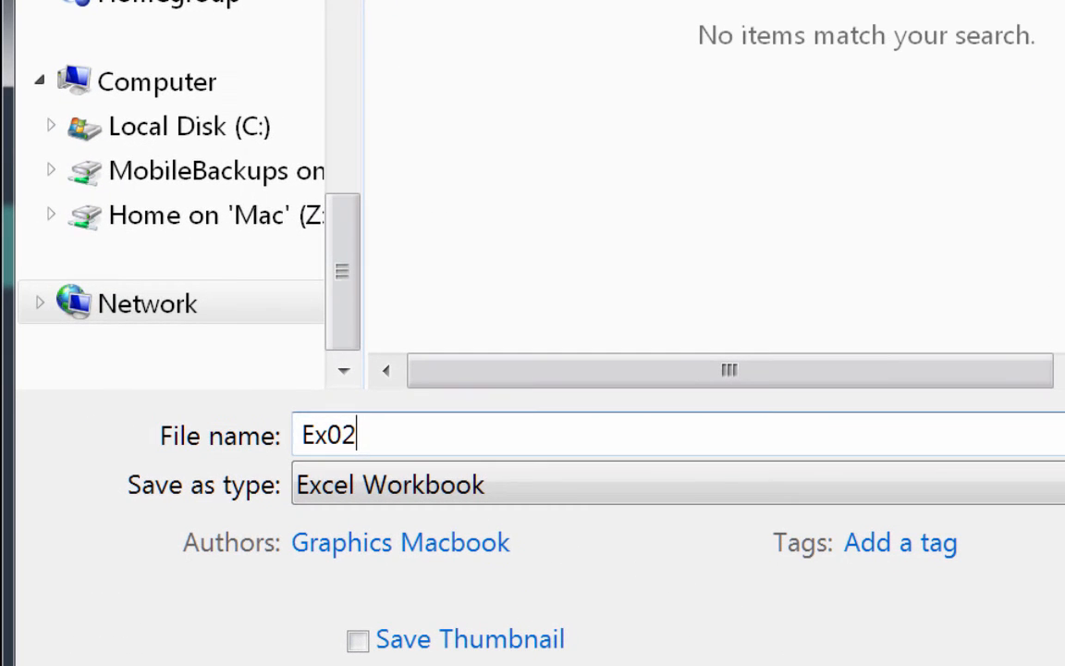
text(_Temp)
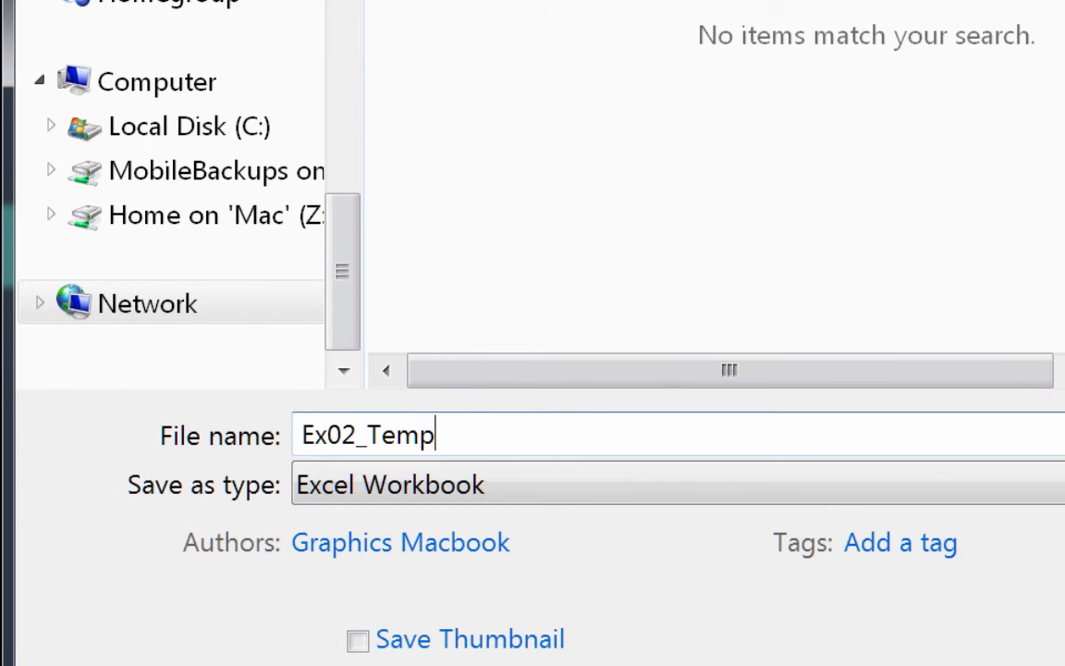
text(s_Hom)
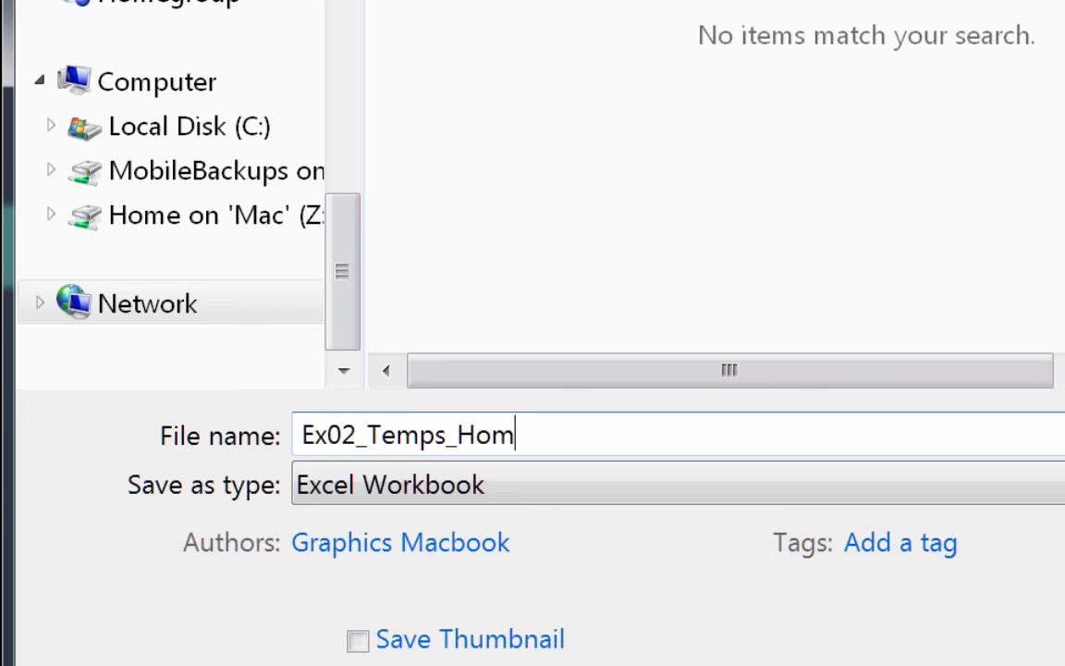
text(aR)
key(Tab)
key(Return)
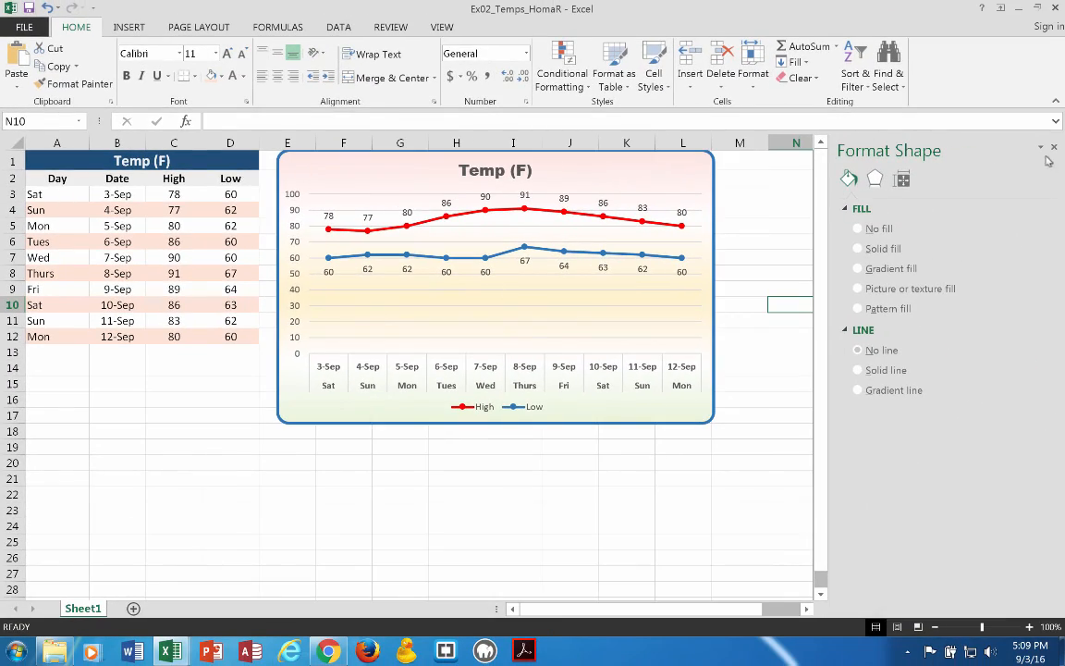
click(1054, 149)
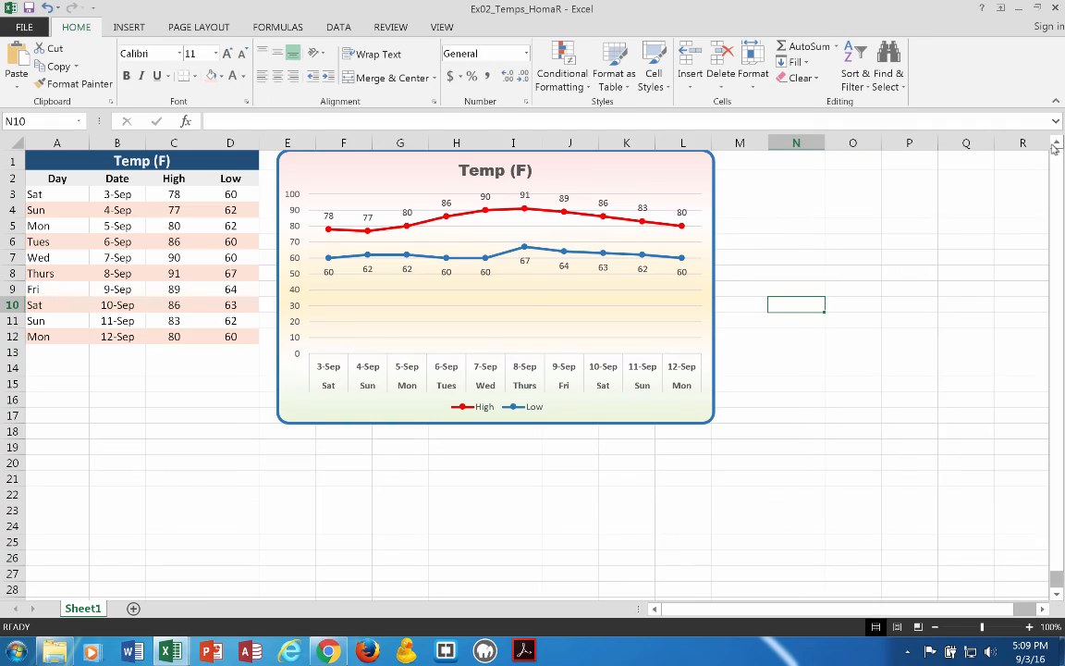